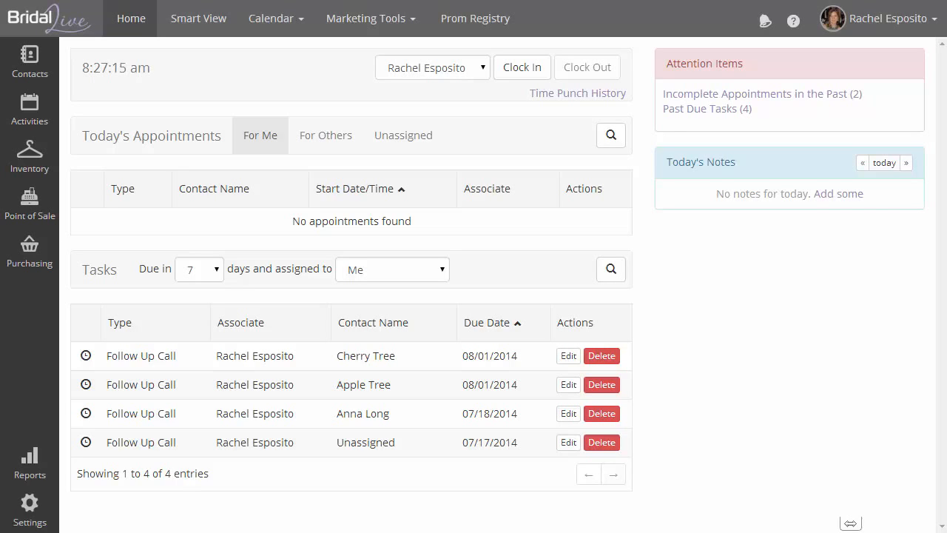
Switch the calendar to Fitting Room View for Monday, Aug 4, 2014
click(267, 20)
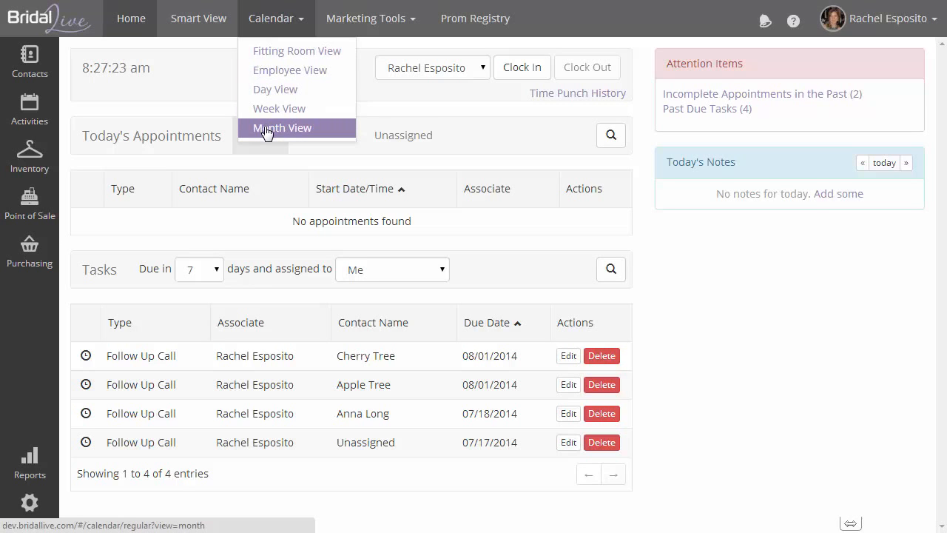
click(271, 53)
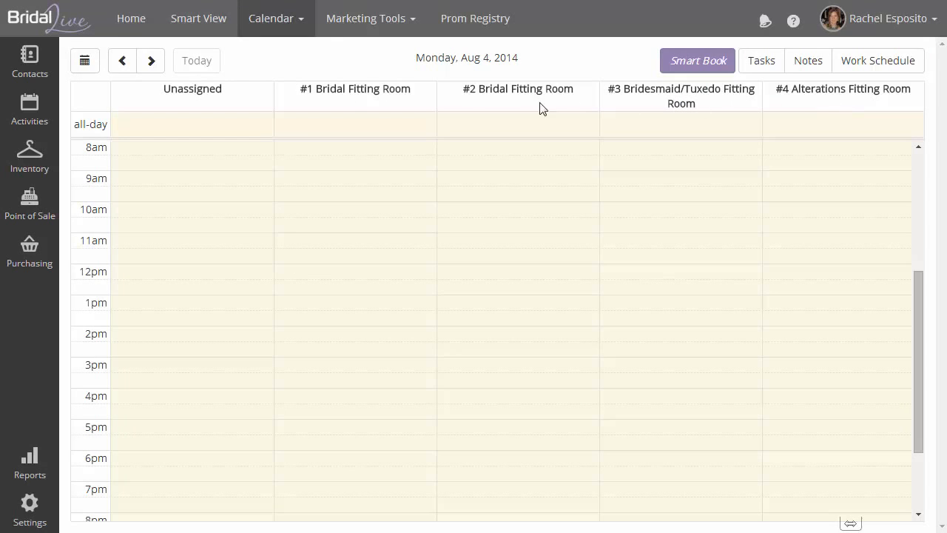
click(86, 62)
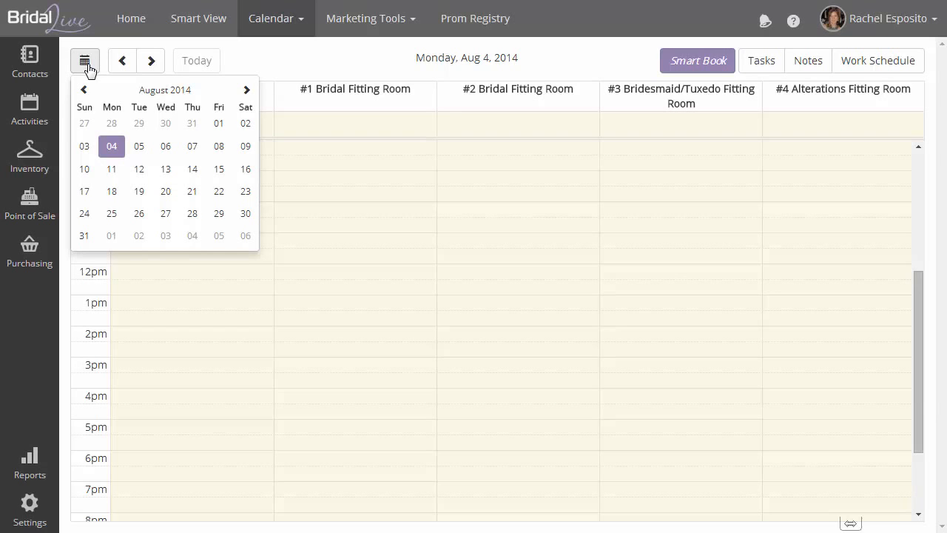
click(150, 64)
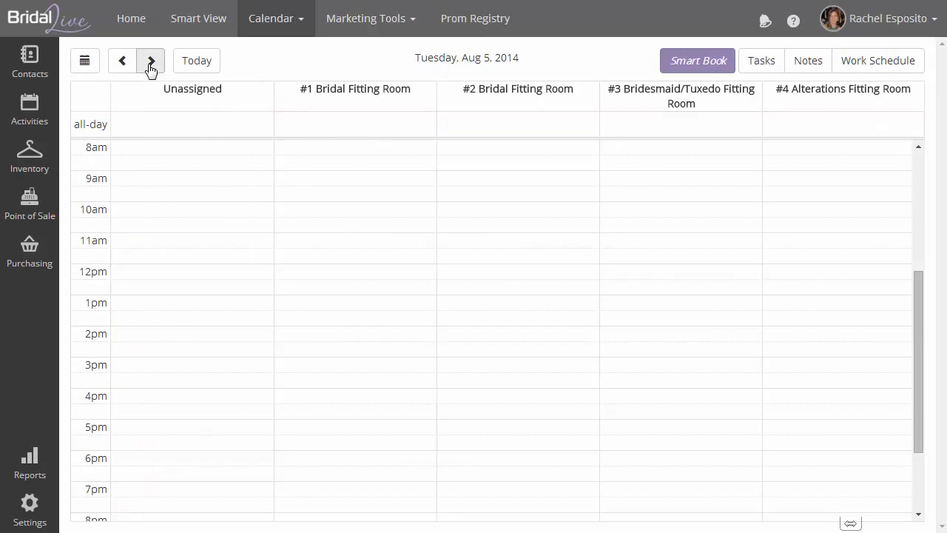
click(150, 64)
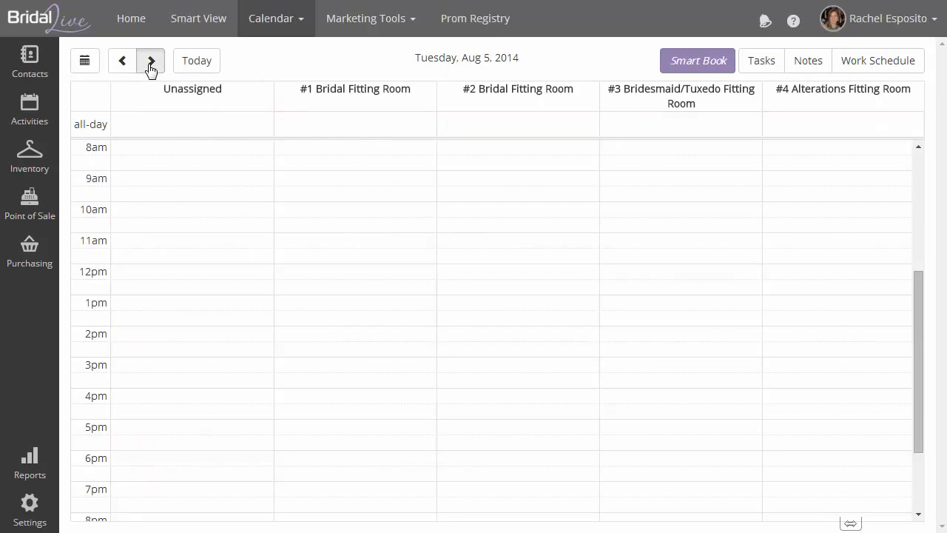
click(197, 68)
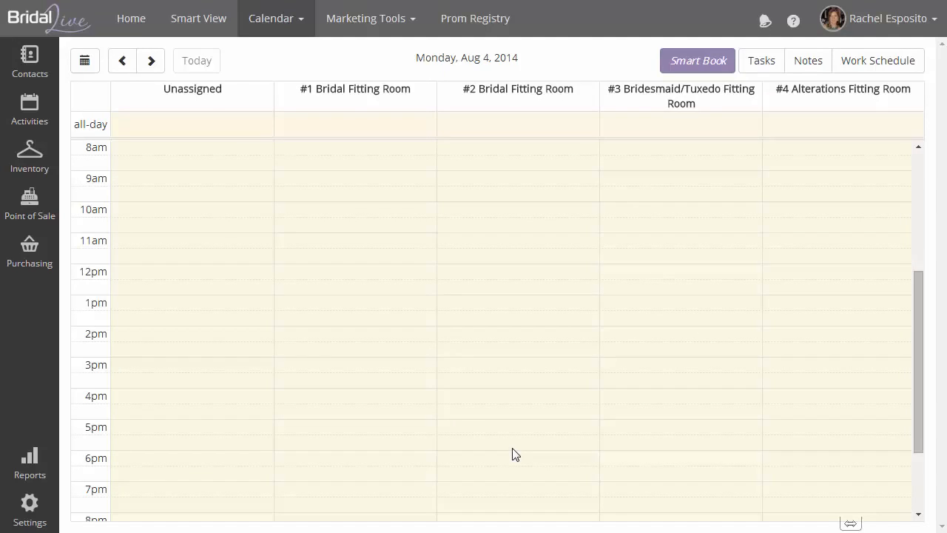
From the Work Schedule view, save the day note 'These are notes for today' for 08/04/2014
click(867, 68)
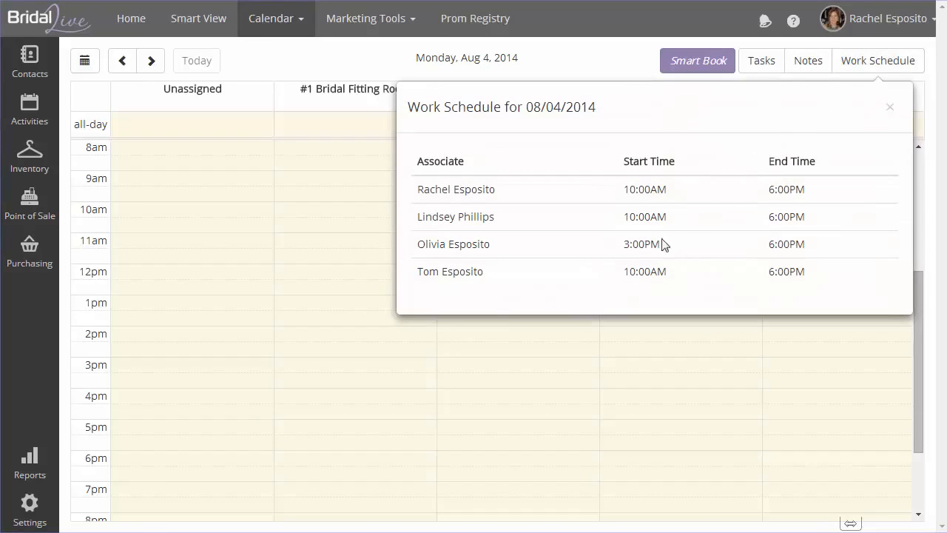
click(816, 69)
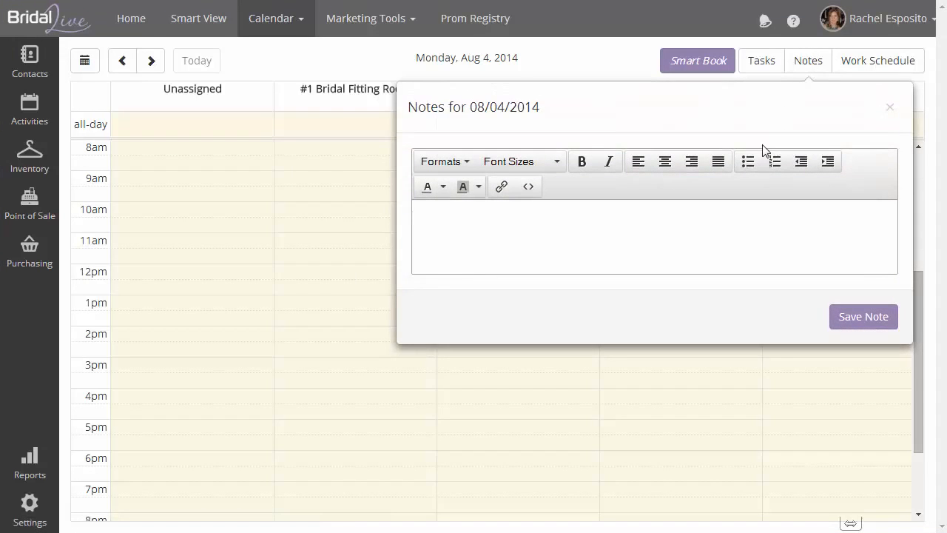
text(These are notes for today)
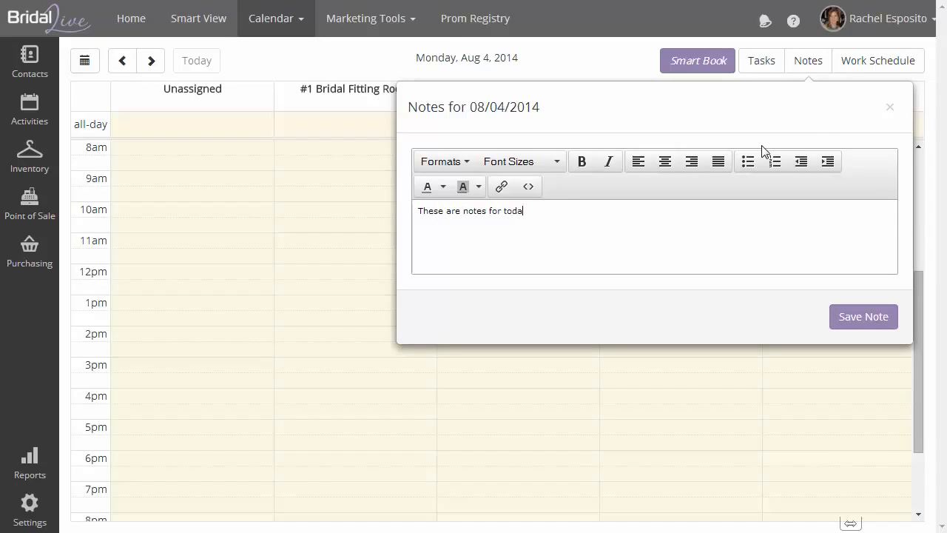
click(879, 321)
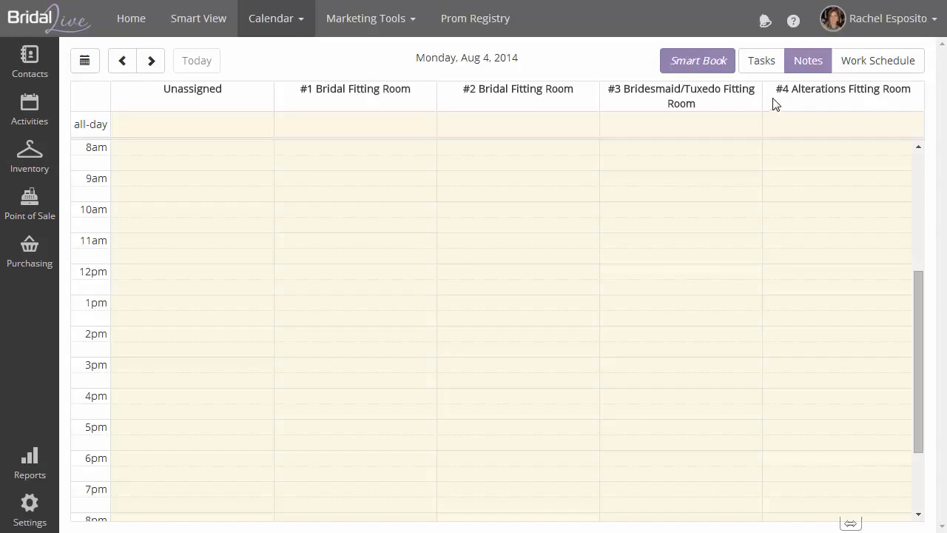
click(756, 70)
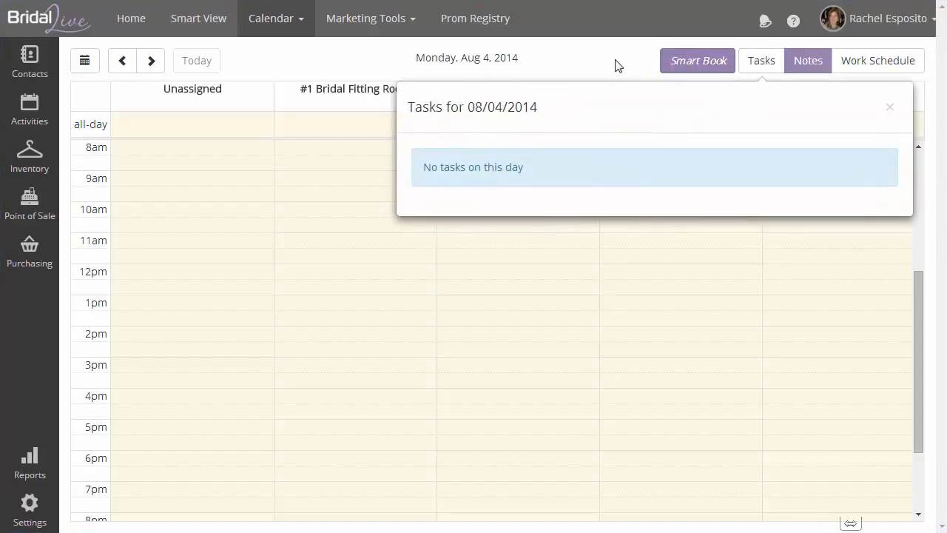
click(888, 108)
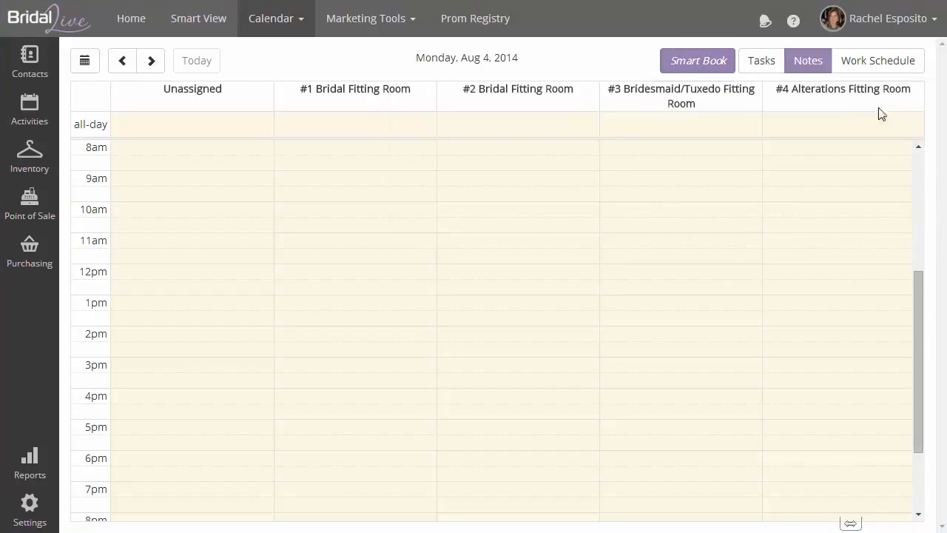
click(702, 69)
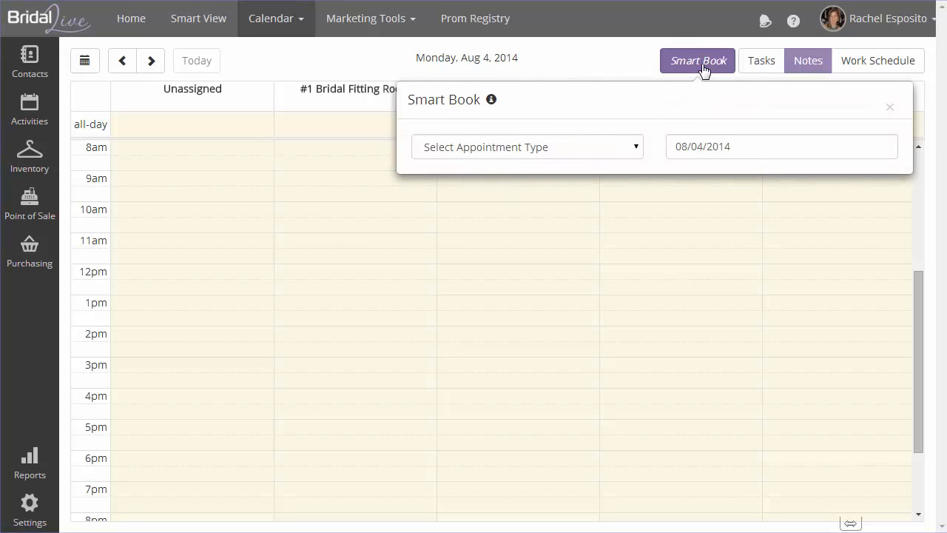
click(637, 150)
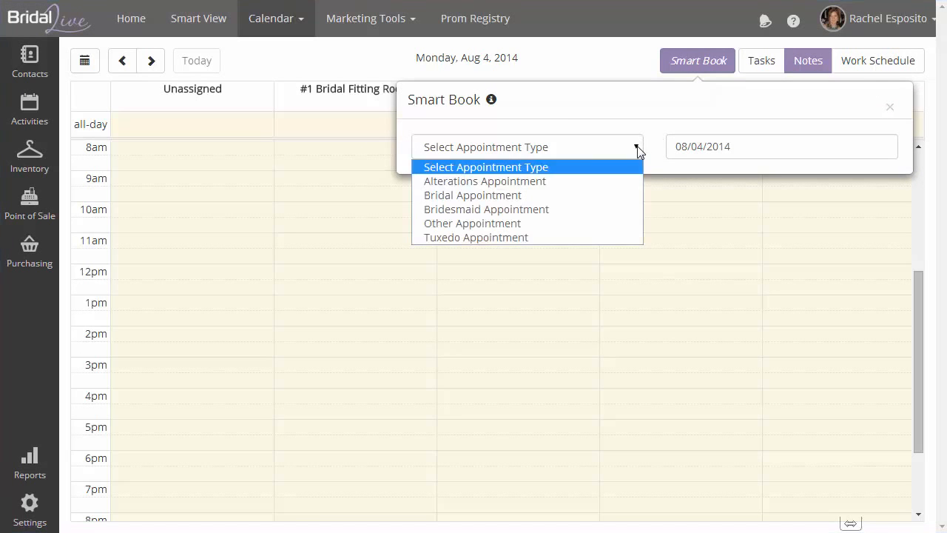
click(598, 196)
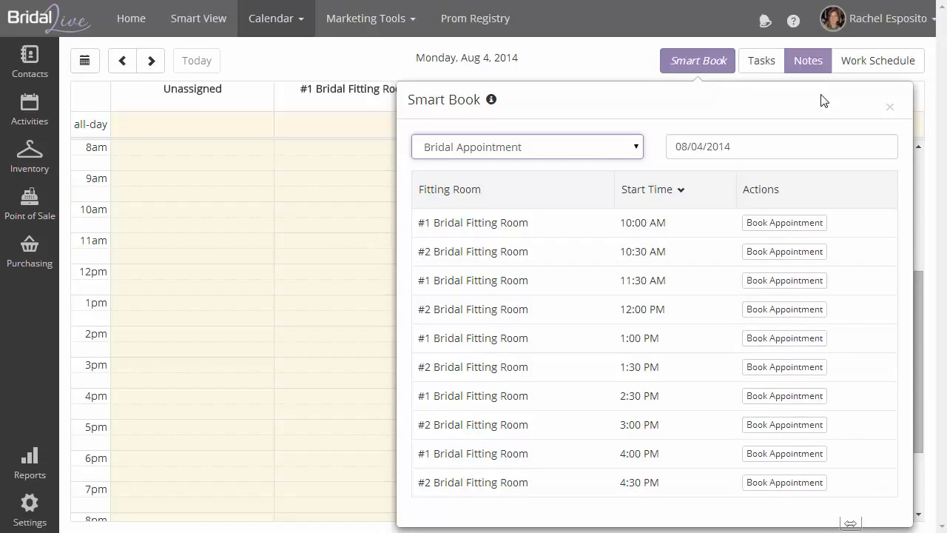
click(761, 145)
click(842, 235)
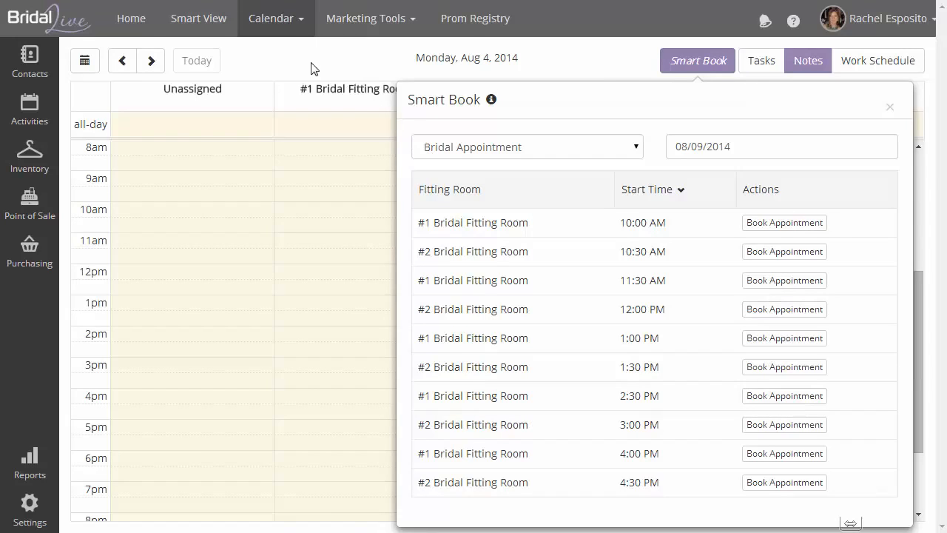
click(890, 109)
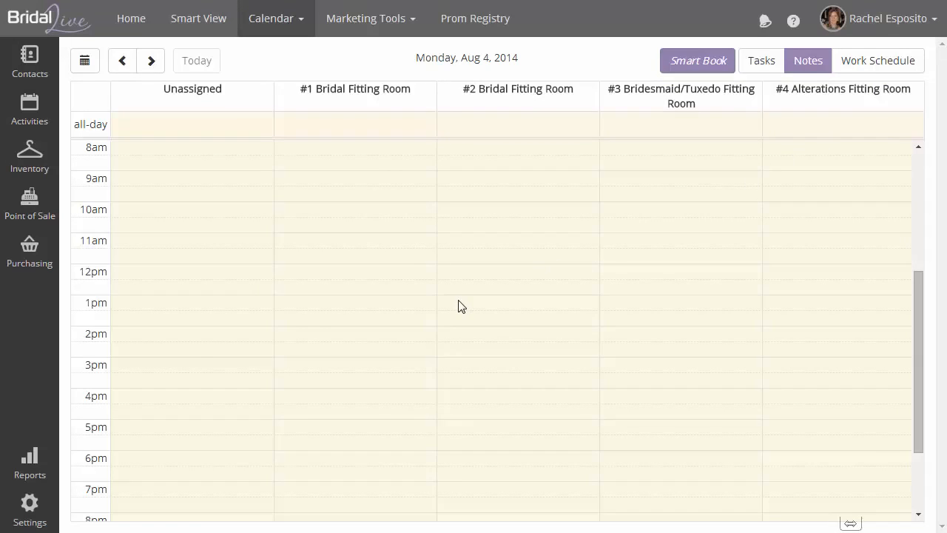
Start a new appointment from the 11:30am slot in the #2 Bridal Fitting Room column
click(459, 261)
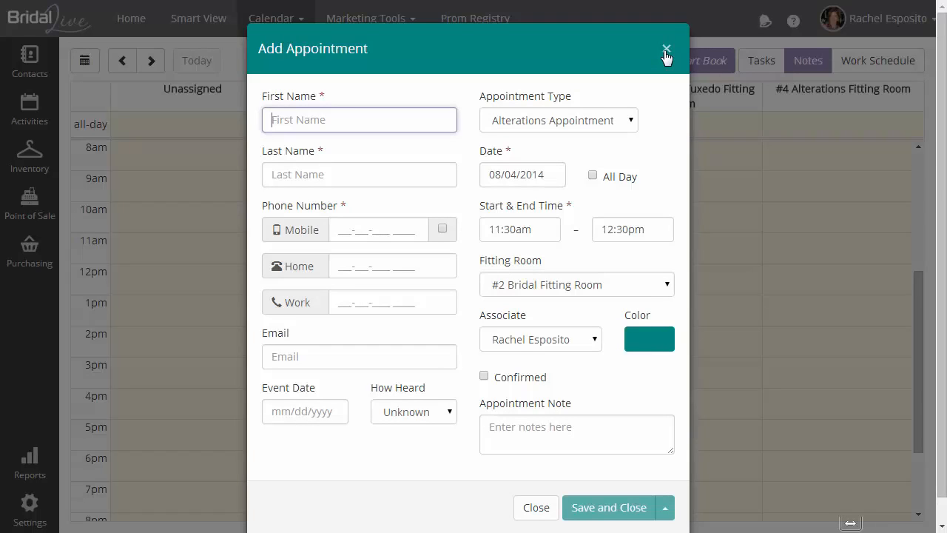
Enter the client's first name, last name, mobile number and e-mail address on the form
key(Tab)
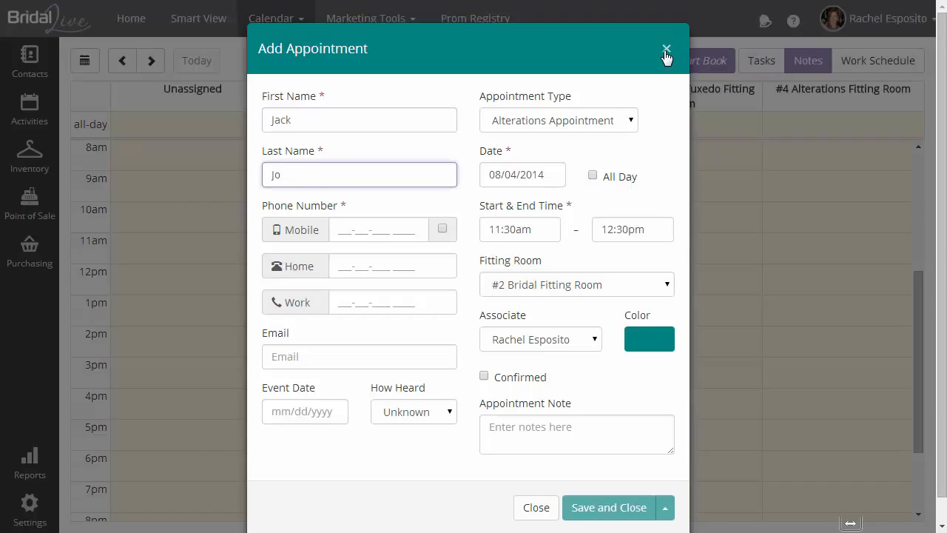
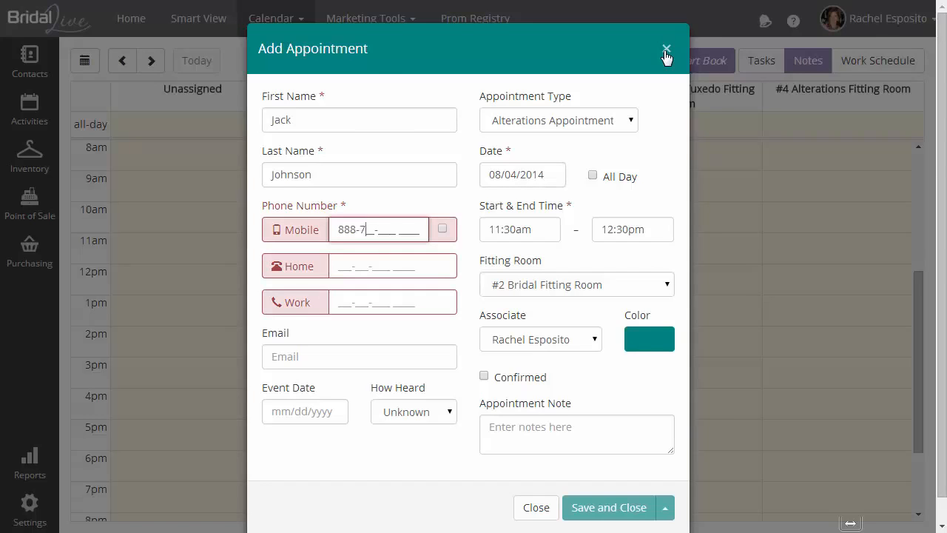
key(Tab)
key(Tab)
key(Tab)
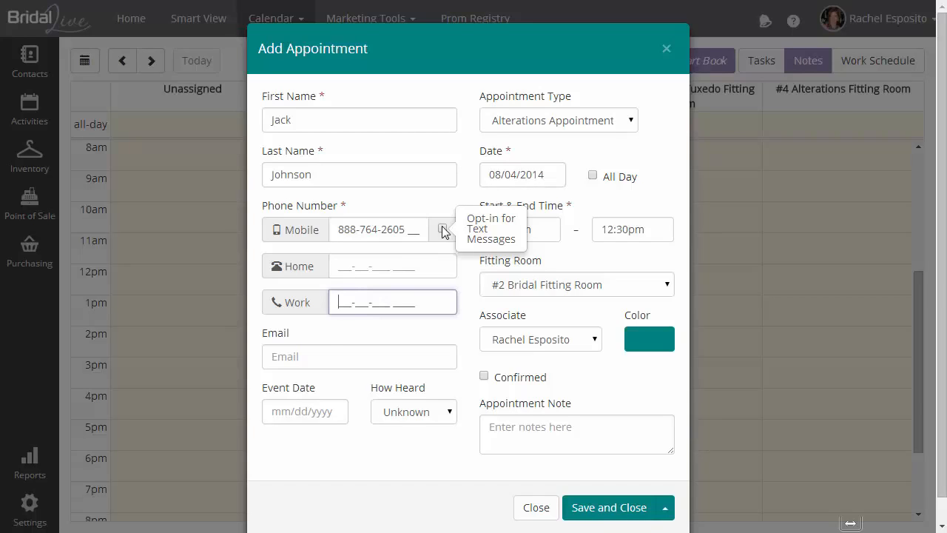
click(318, 356)
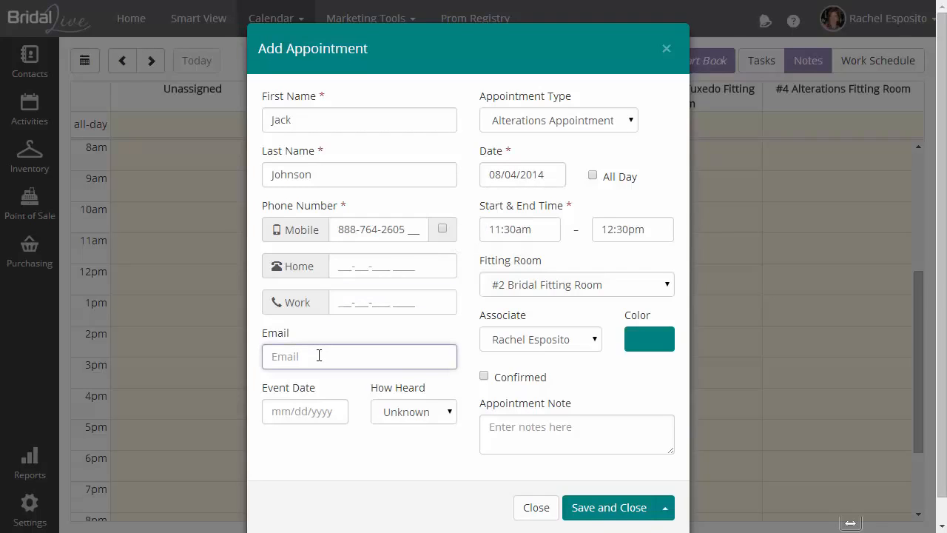
Set the event date to 08/30/2014 and How Heard to Internet
click(334, 411)
scroll(334, 411, down, 1)
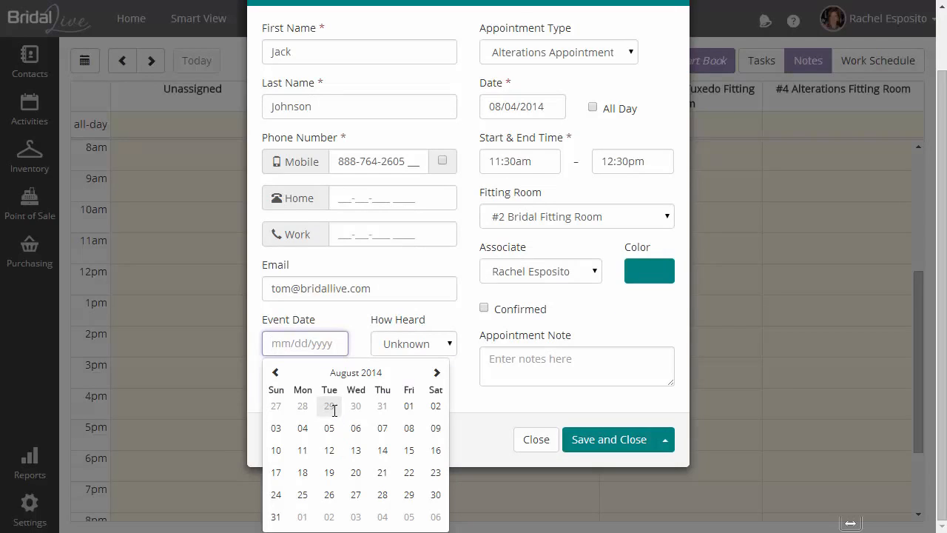
click(436, 494)
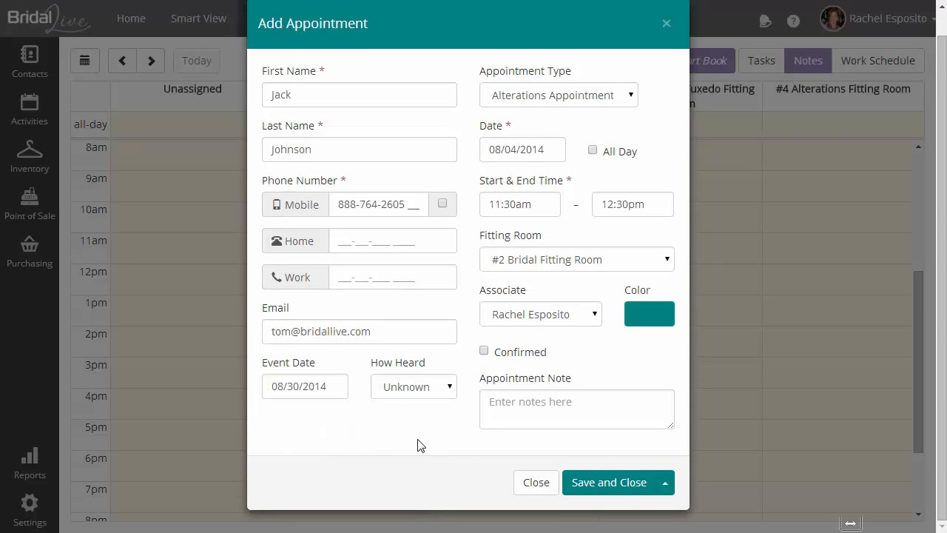
click(452, 390)
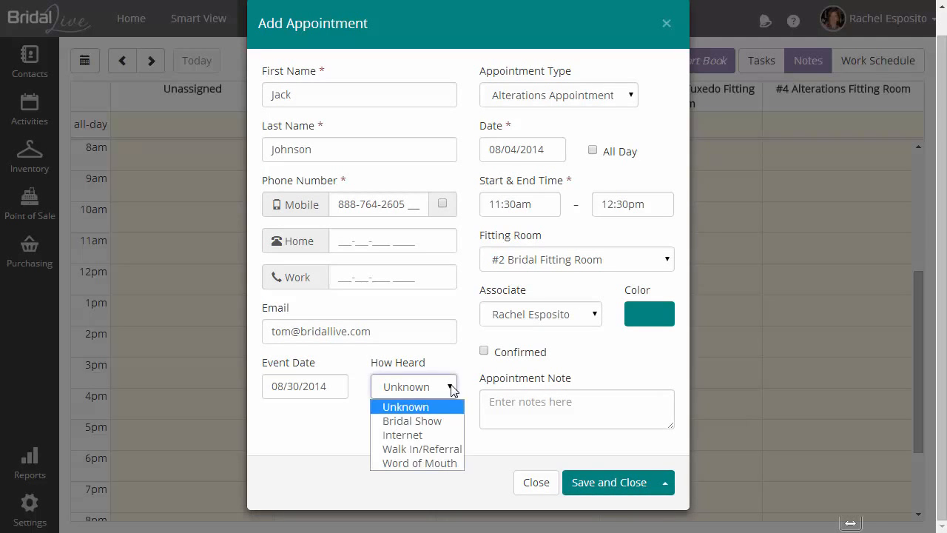
click(435, 434)
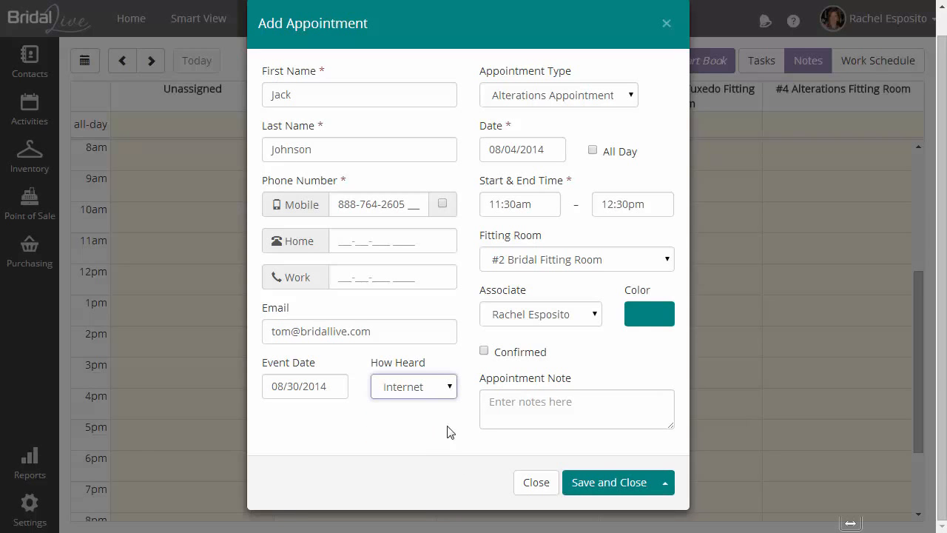
Make it a timed Bridal Appointment on 08/09/2014 in #2 Bridal Fitting Room
click(632, 96)
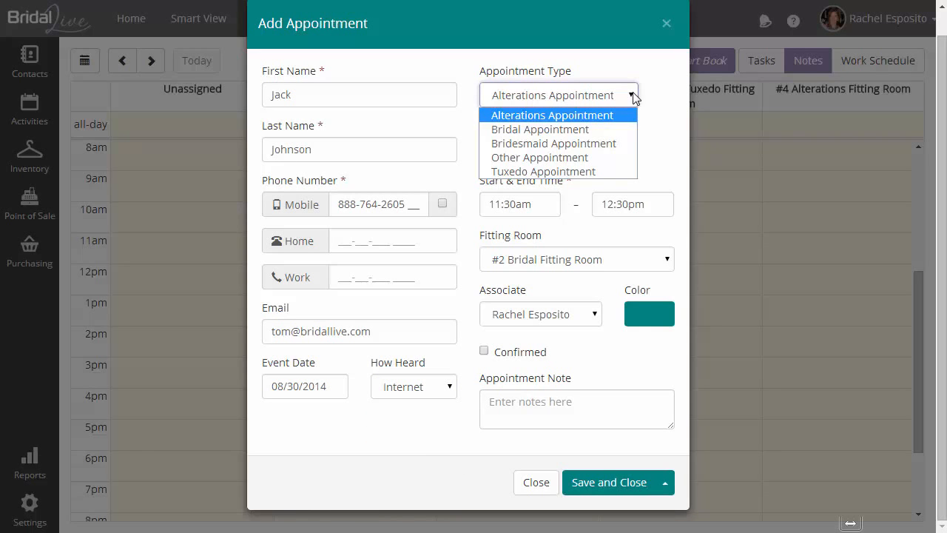
click(616, 129)
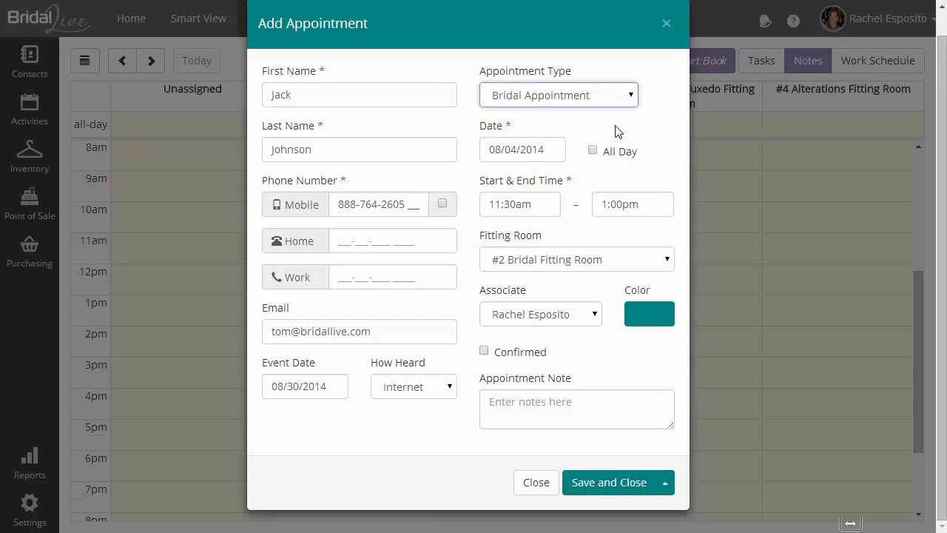
click(593, 150)
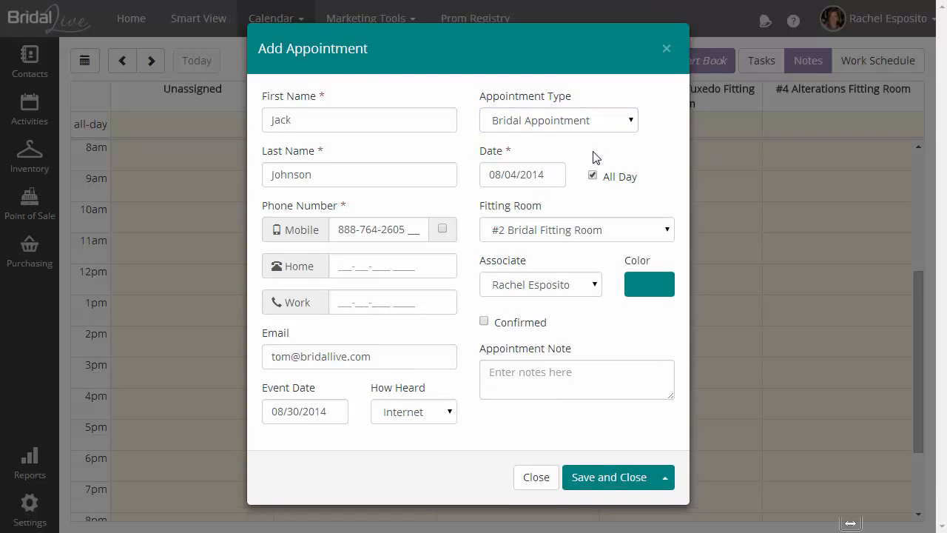
click(593, 176)
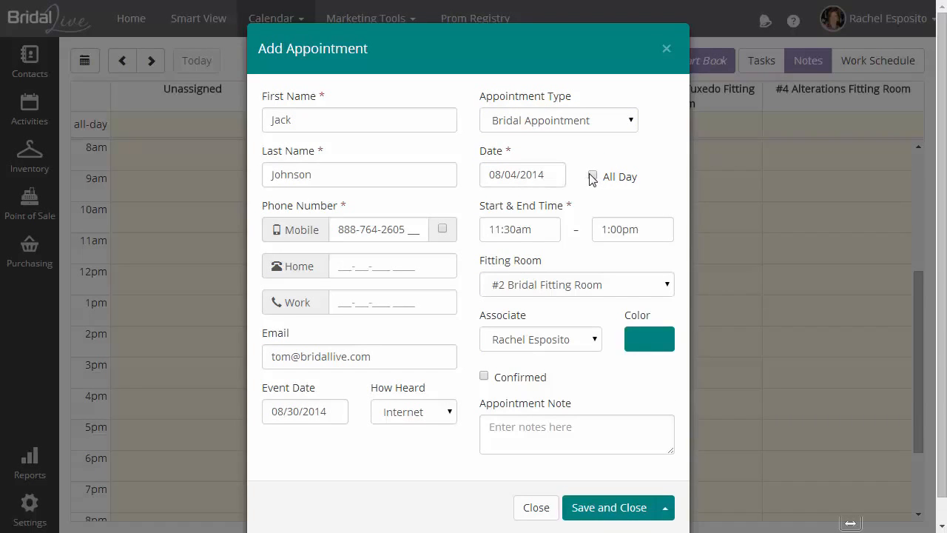
click(550, 177)
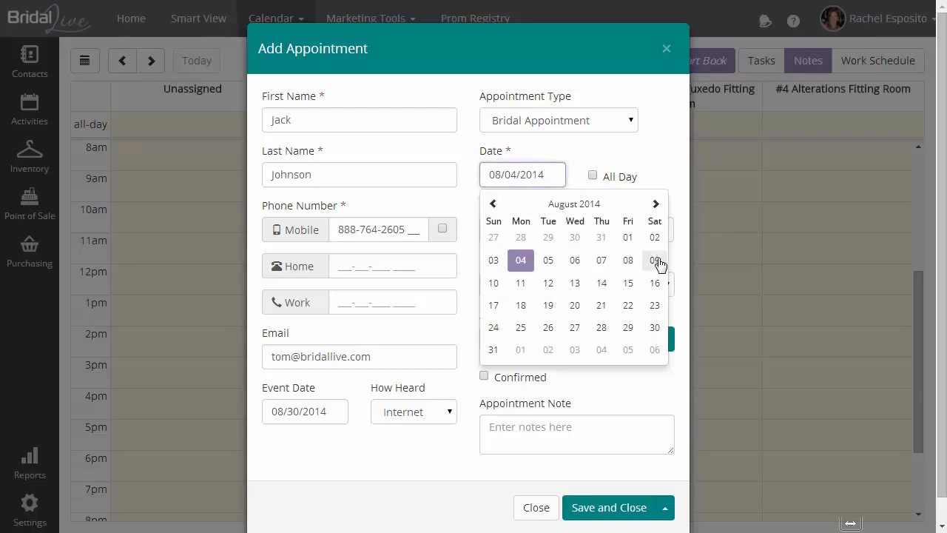
click(655, 260)
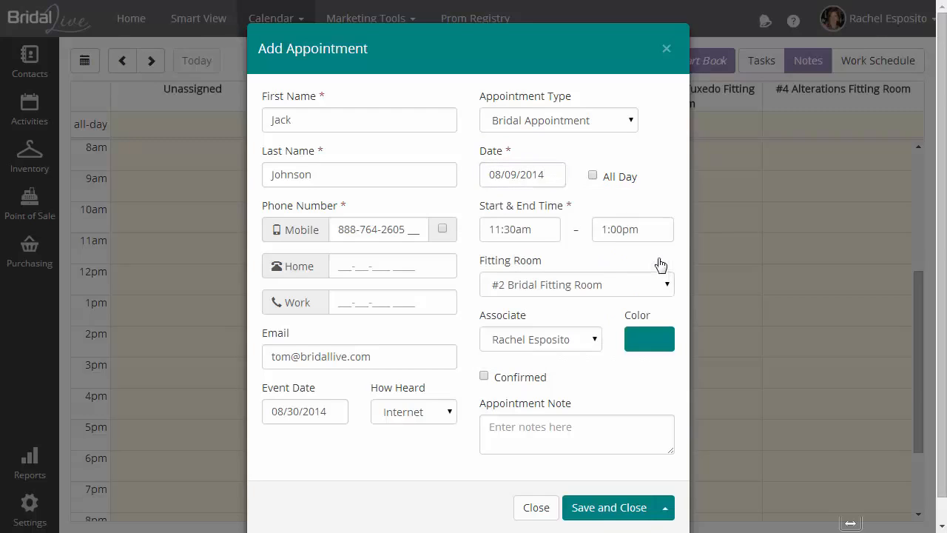
click(603, 290)
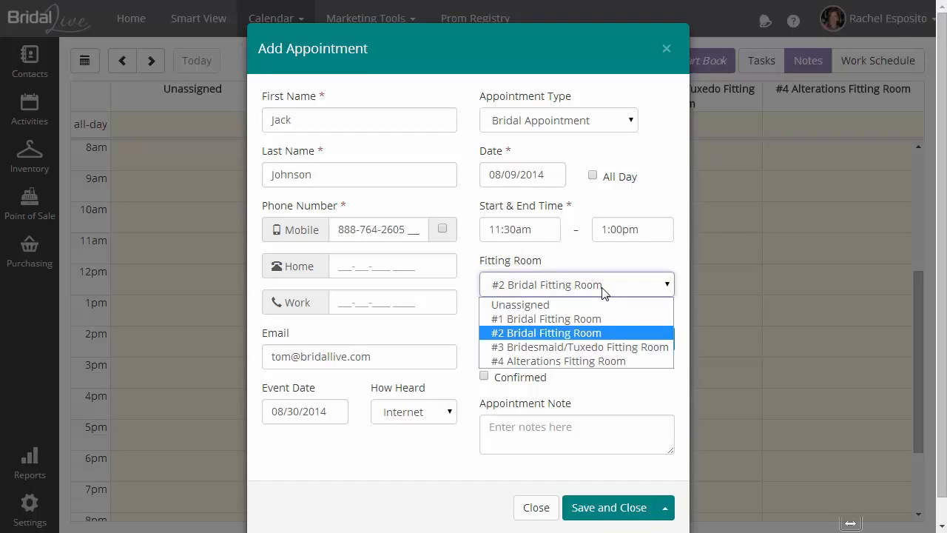
click(603, 290)
click(580, 340)
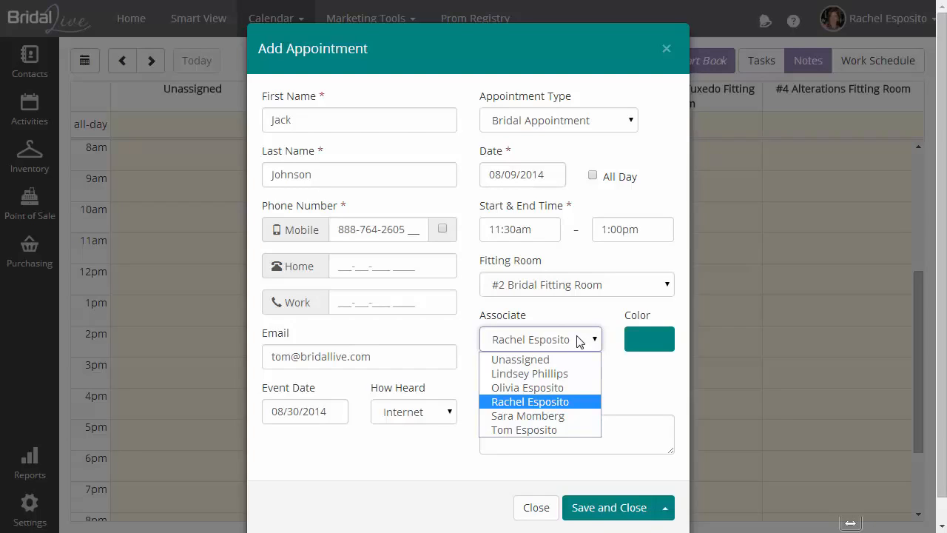
click(579, 341)
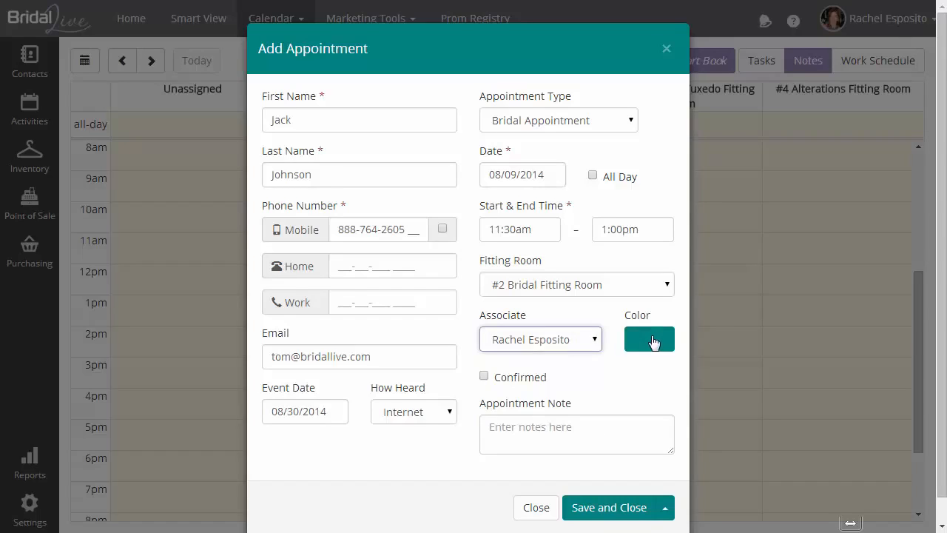
click(655, 340)
click(576, 343)
click(532, 387)
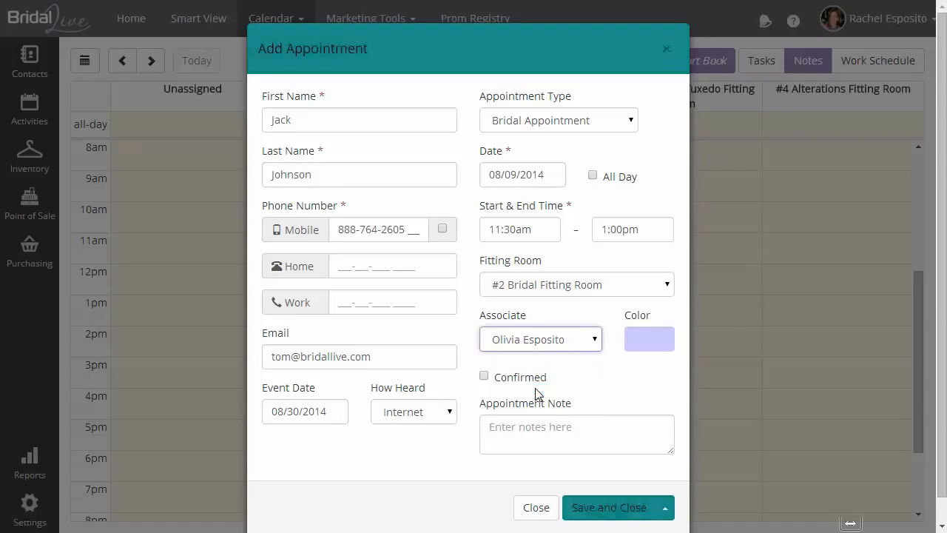
click(560, 342)
click(554, 401)
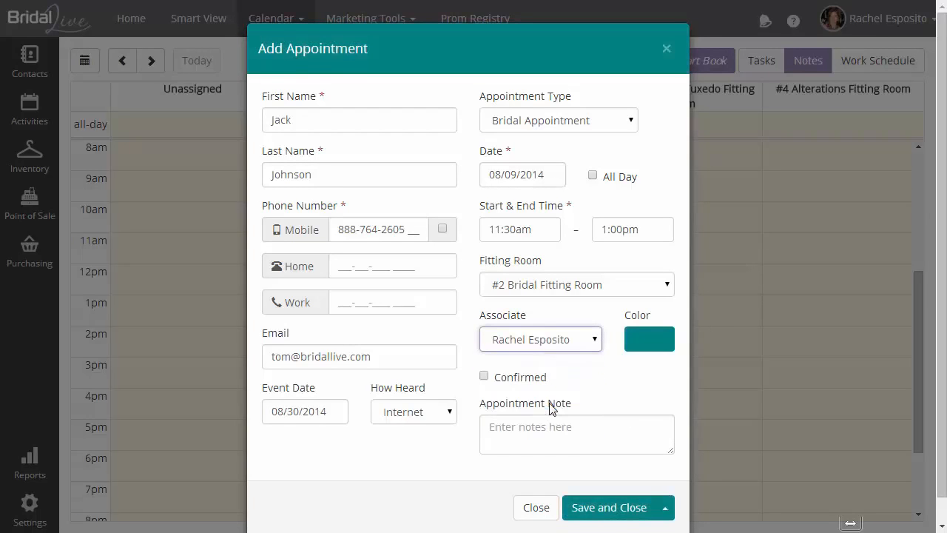
click(584, 339)
click(556, 414)
click(562, 338)
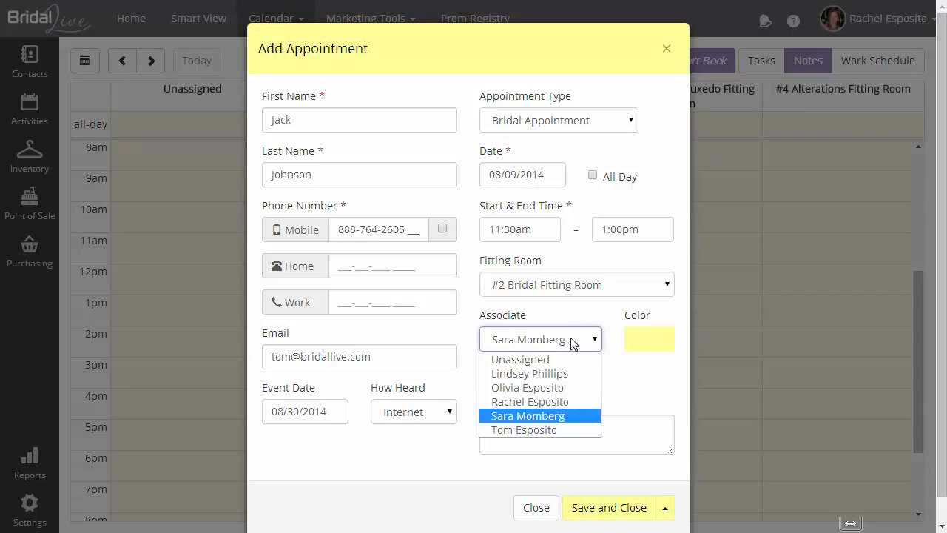
click(527, 429)
click(566, 338)
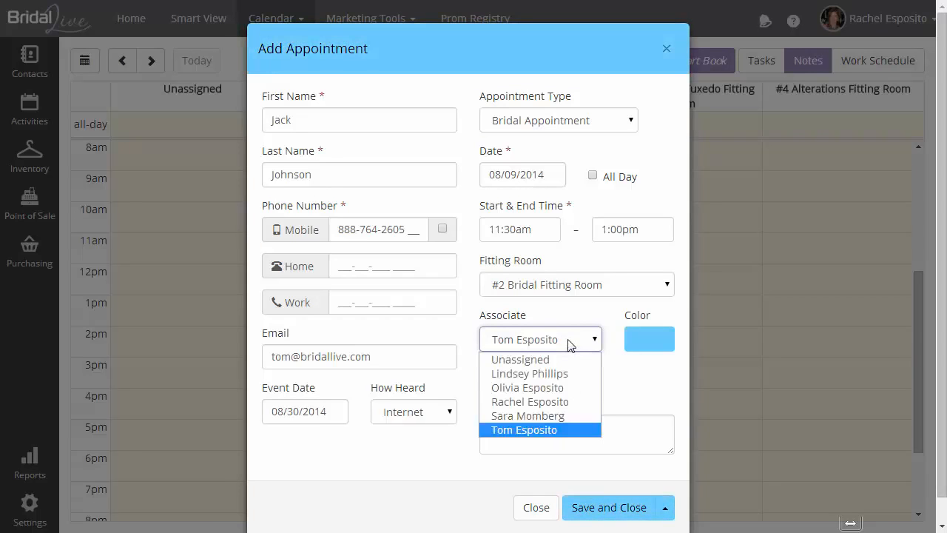
click(556, 401)
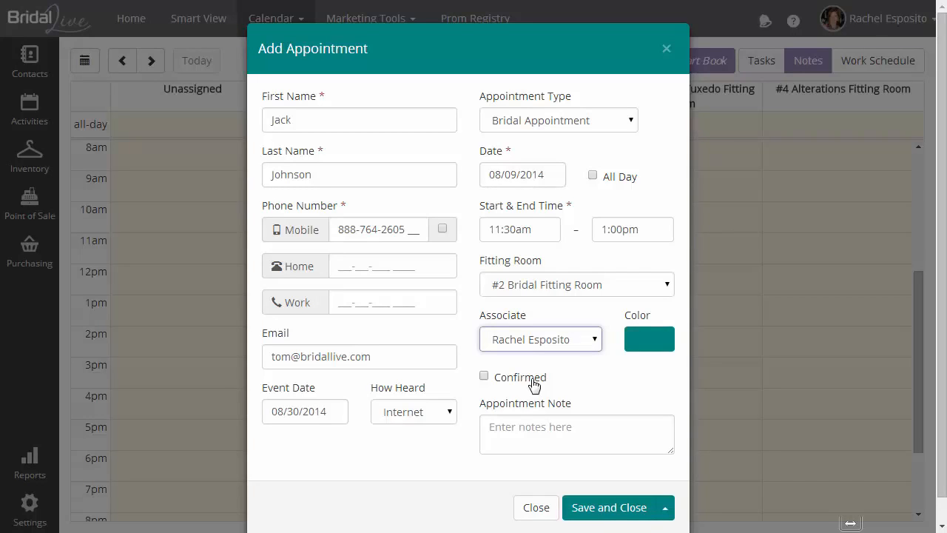
Add the appointment note 'She is bringing 3 people'
click(536, 422)
text(S)
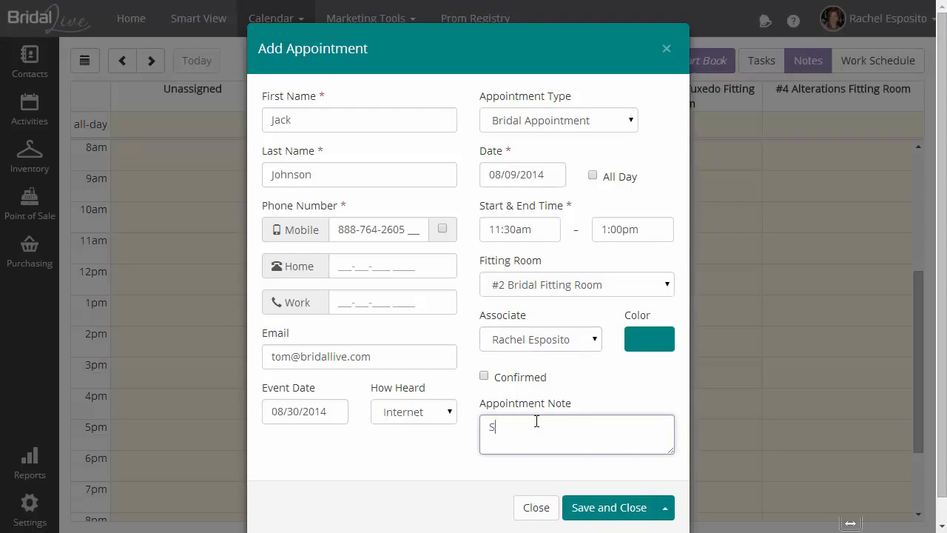
text(he is bringing 3 people)
click(665, 507)
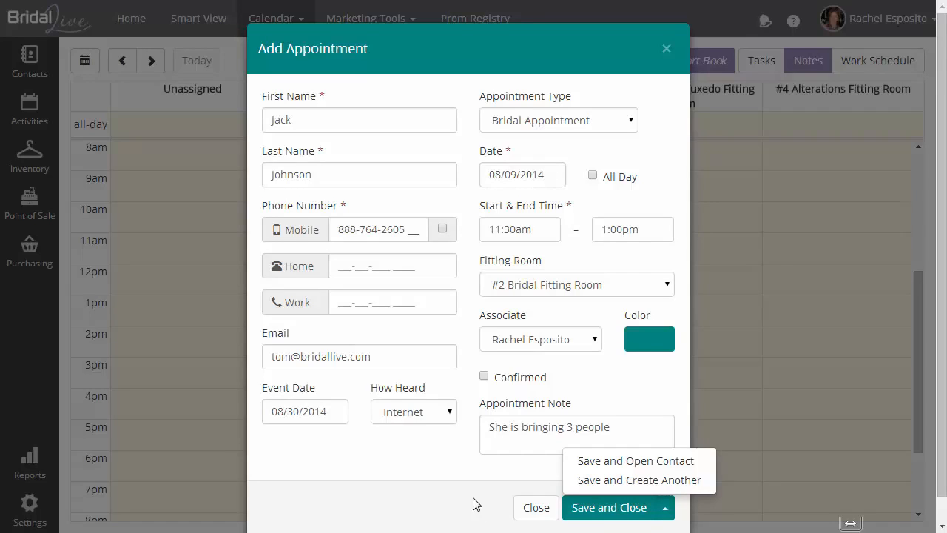
Save and close the Bridal Appointment to bring up its Smart Flows prompt
click(606, 507)
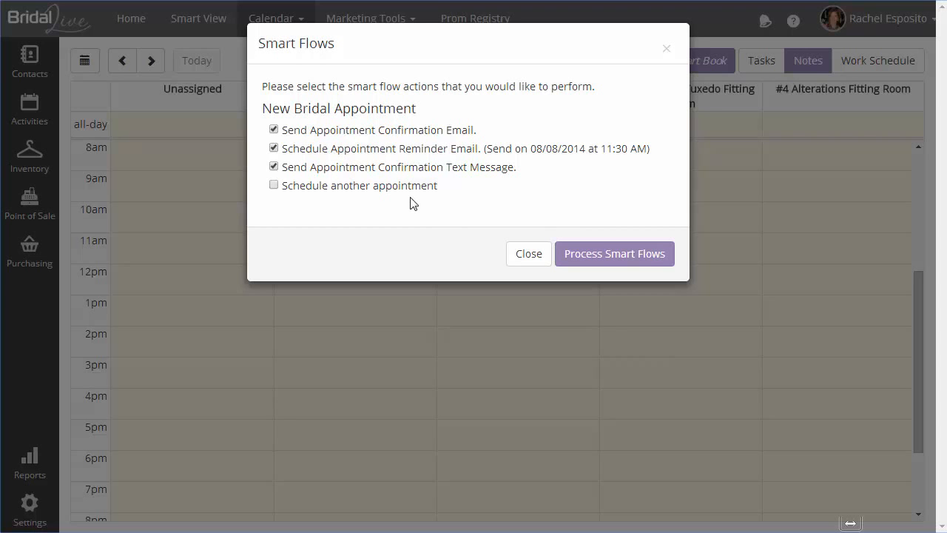
Process the smart flows, close the results, and advance the calendar to Saturday, Aug 9, 2014
click(563, 252)
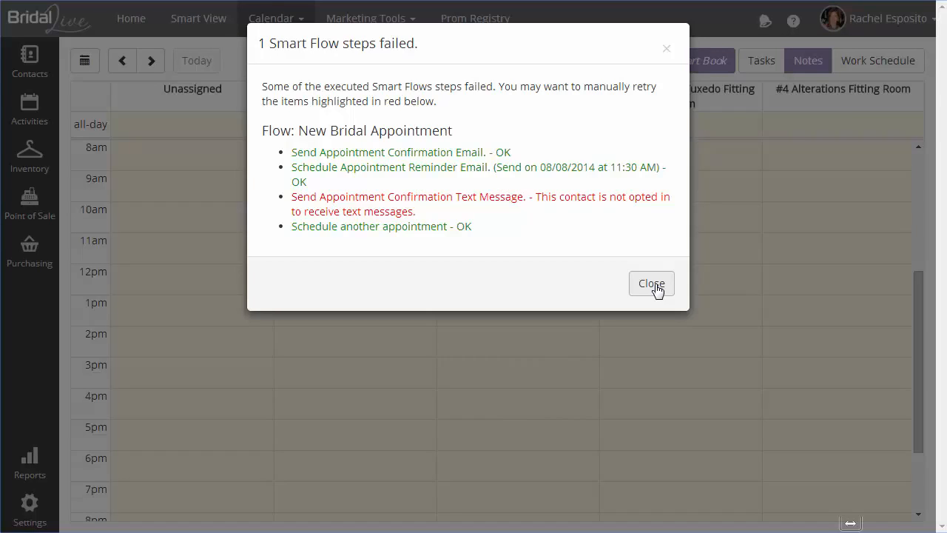
click(653, 285)
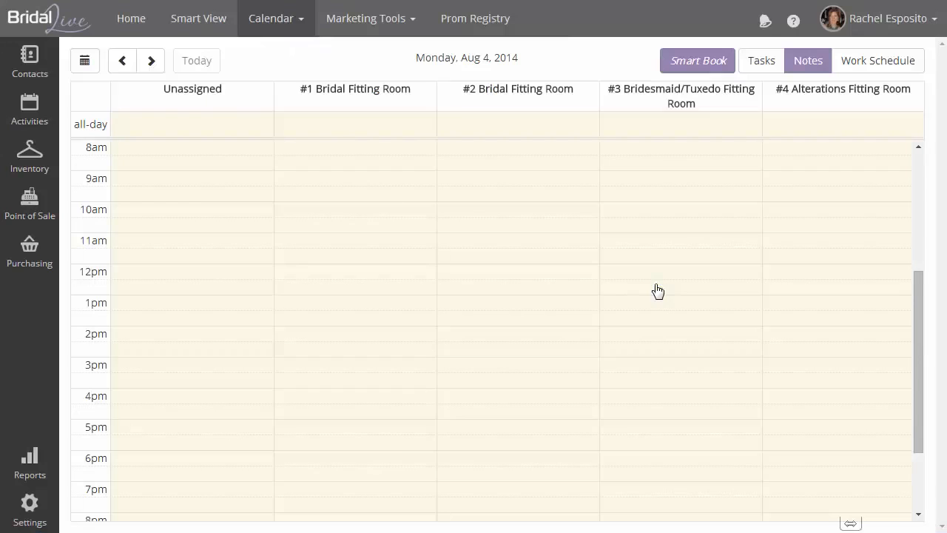
click(153, 62)
click(153, 63)
click(154, 62)
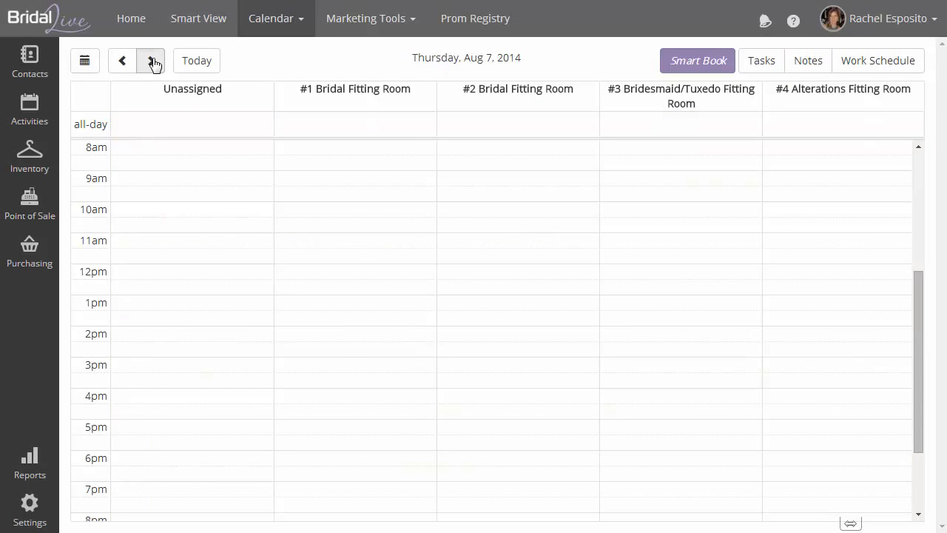
click(153, 62)
click(153, 62)
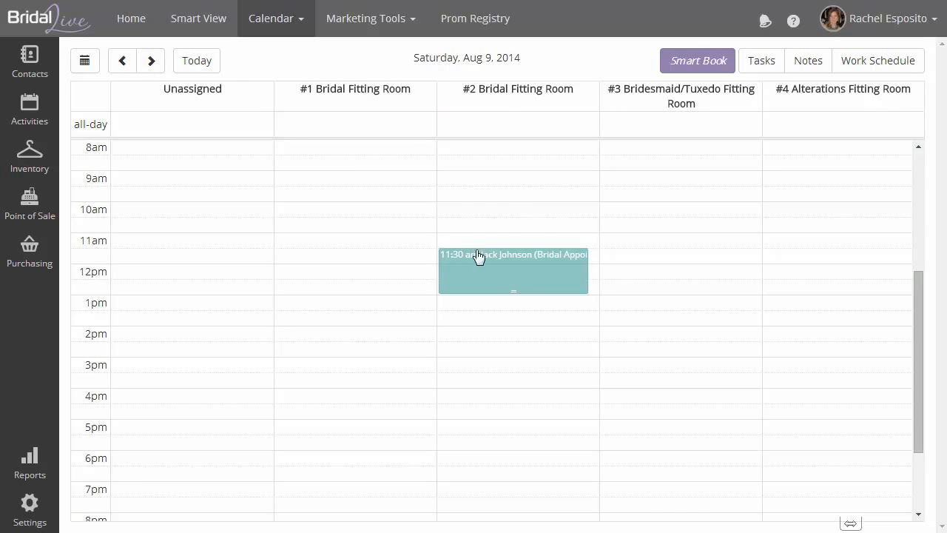
Reopen the 11:30am Bridal Appointment on Aug 9 in #2 Bridal Fitting Room
mouse_move(511, 273)
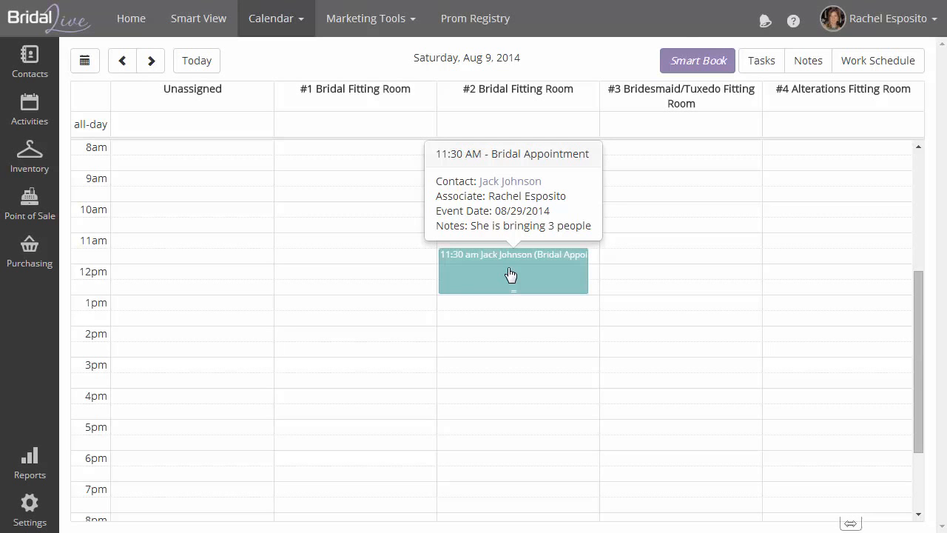
click(511, 275)
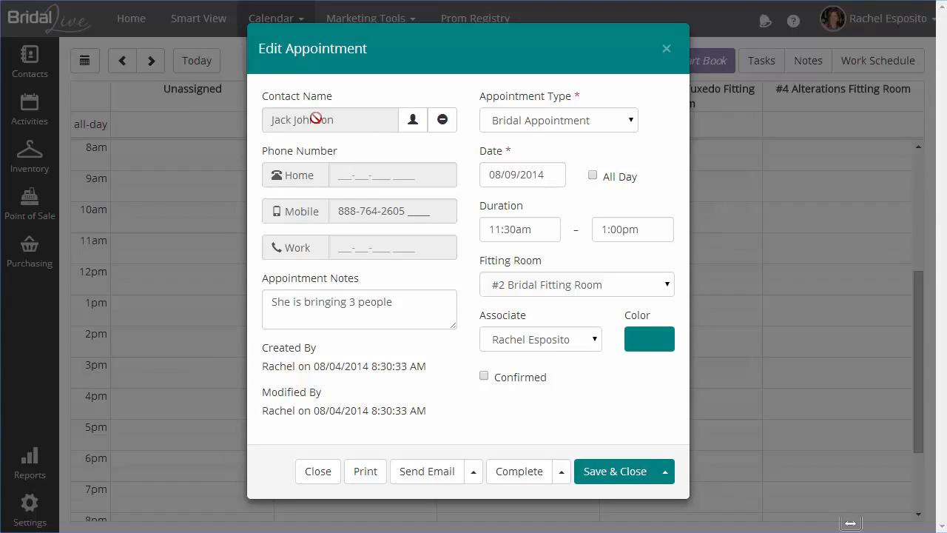
Show the Complete menu's Delete, Mark as No-Show and Mark as Canceled options
click(669, 474)
click(551, 431)
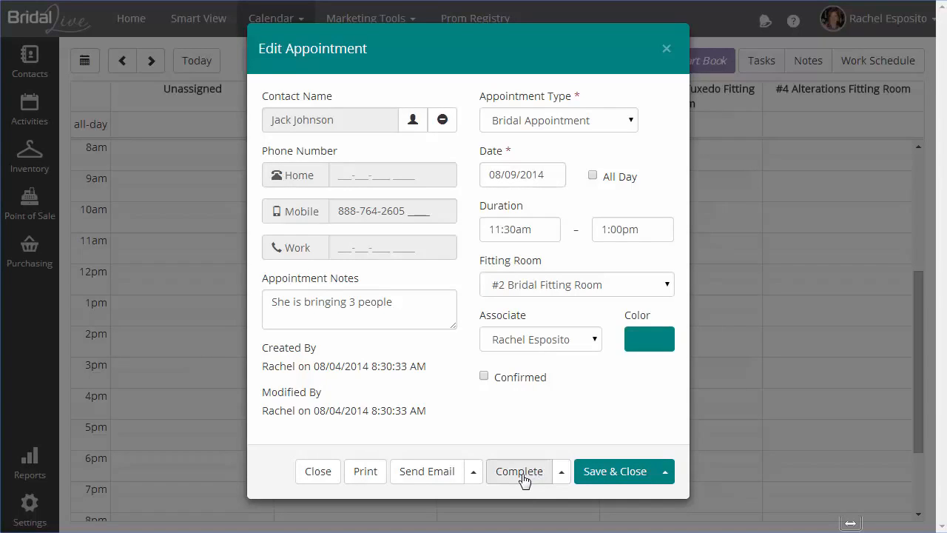
click(561, 477)
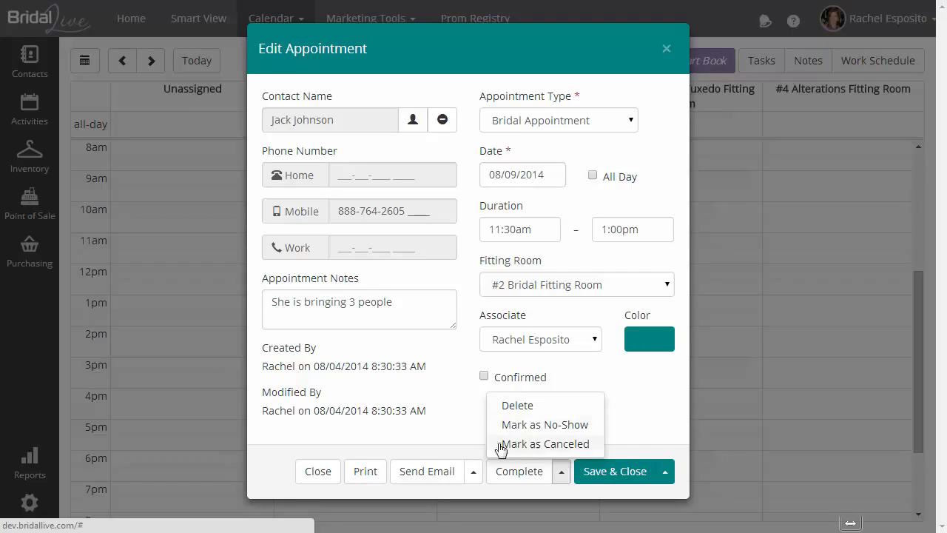
Look at the Send Text Message option, then print the appointment details sheet
click(478, 478)
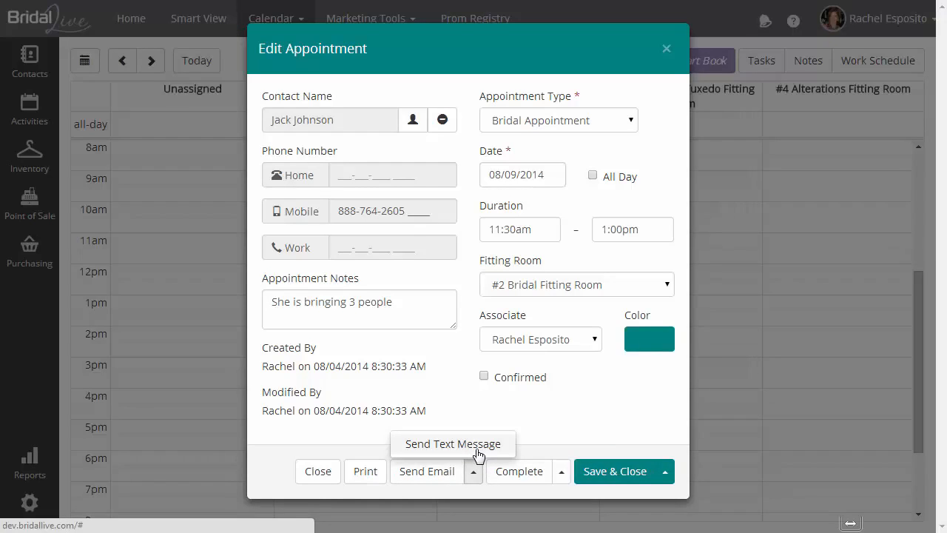
click(361, 436)
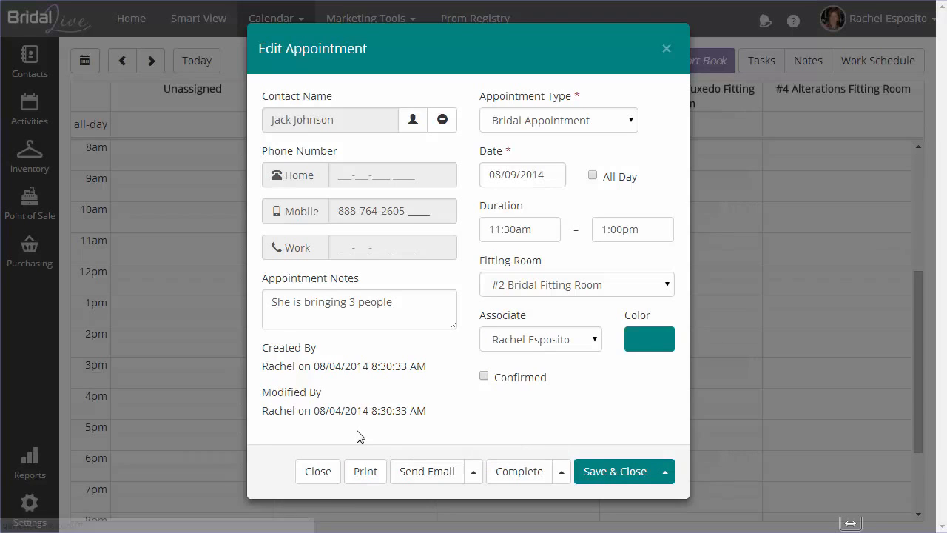
click(364, 472)
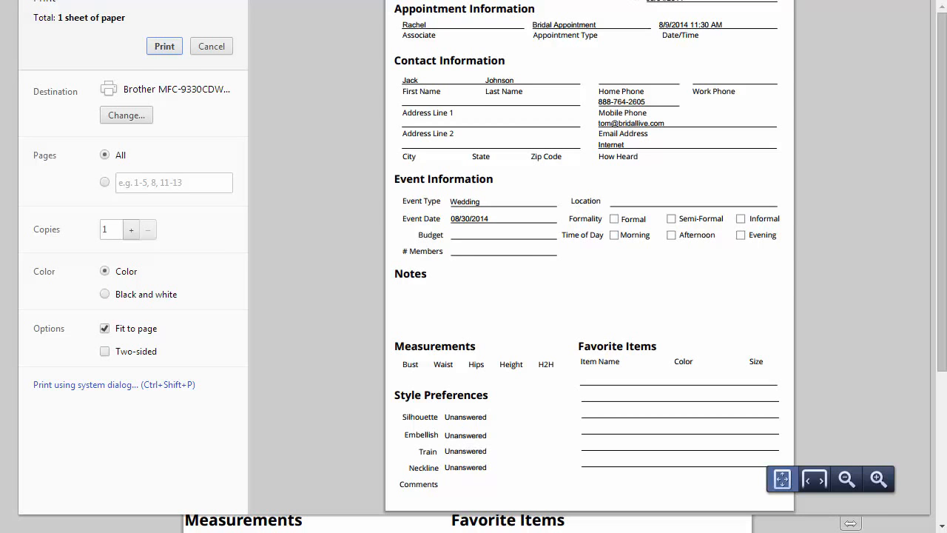
Cancel the print preview to go back to the Edit Appointment form
key(ctrl+w)
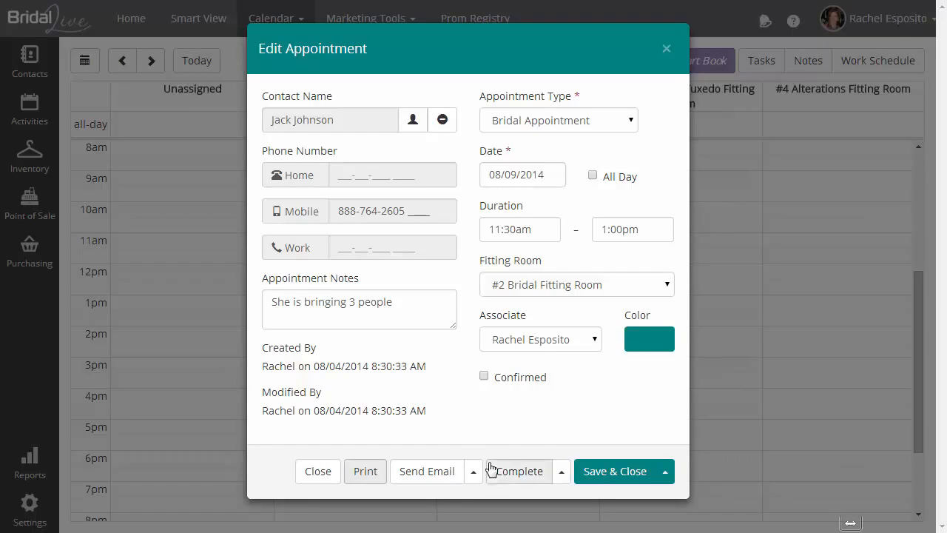
Change the start time to 12:00pm, save, and reopen the appointment from the calendar
click(532, 229)
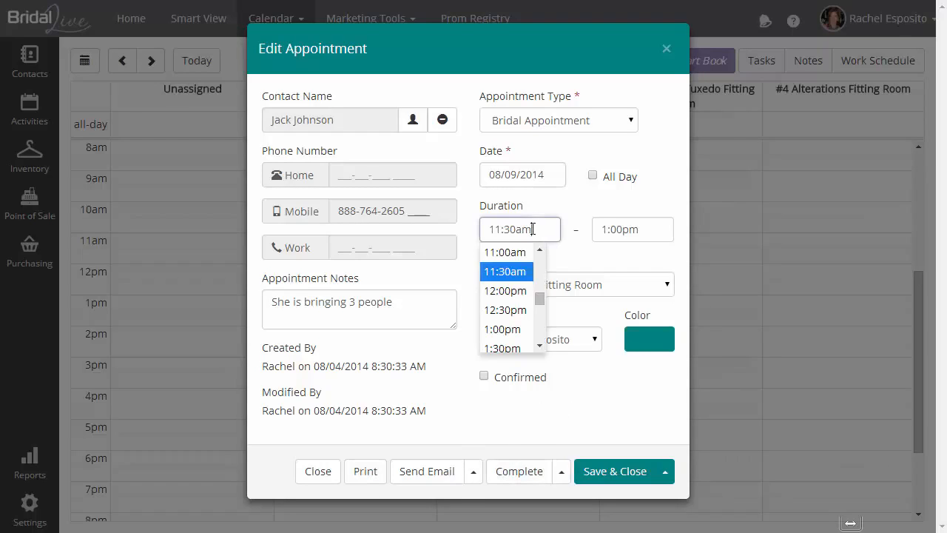
click(517, 293)
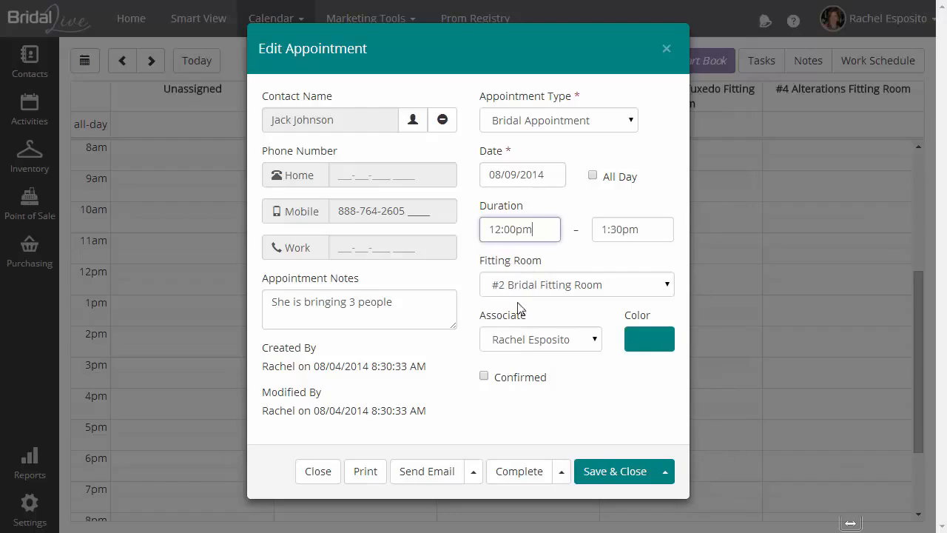
click(607, 469)
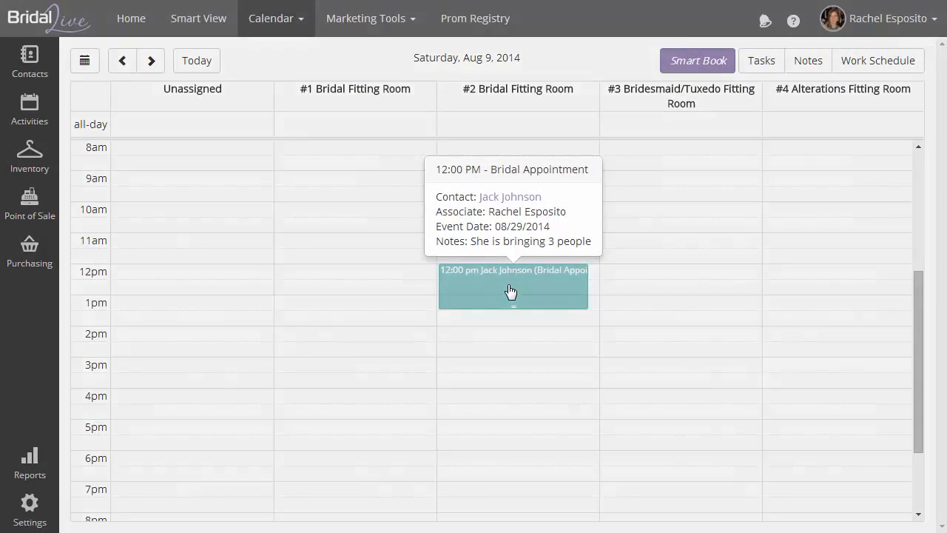
click(511, 290)
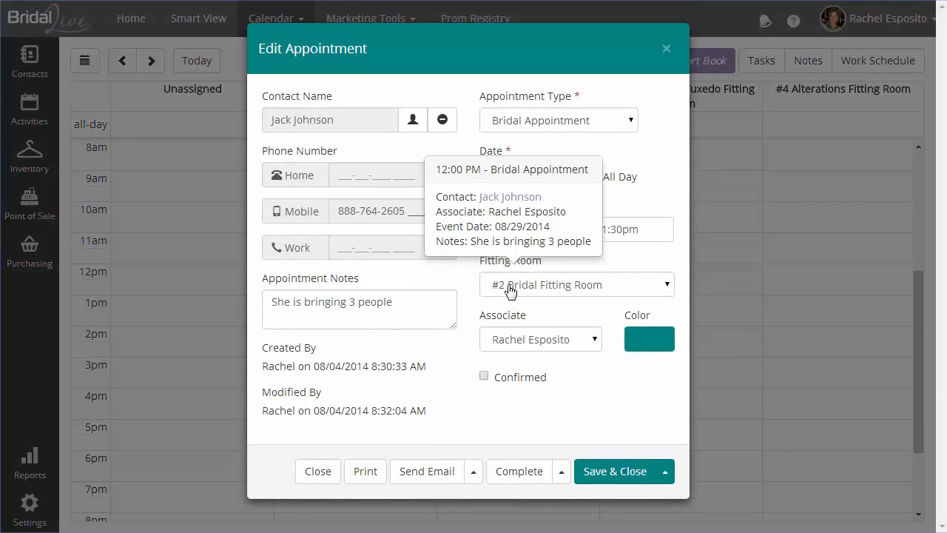
Go to the client's contact record and view its Messages page
click(413, 121)
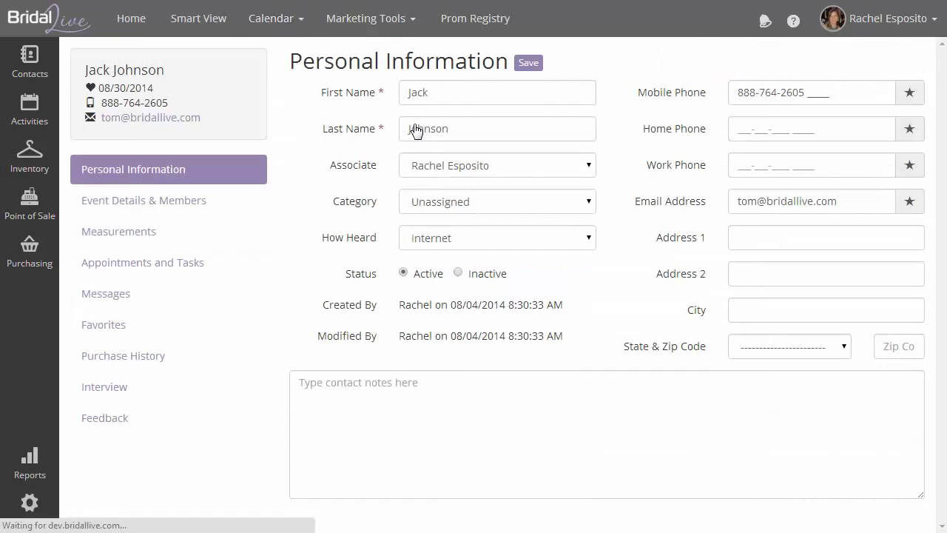
click(126, 305)
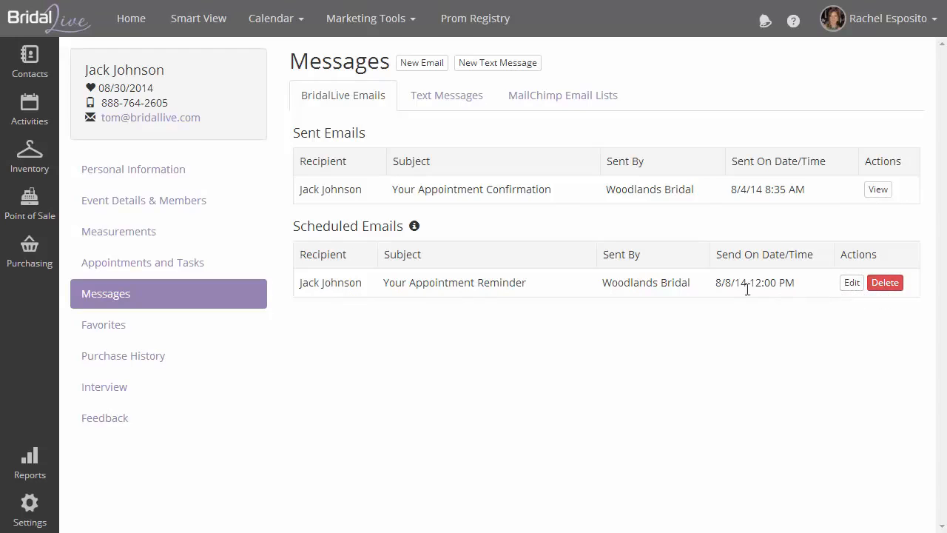
click(879, 189)
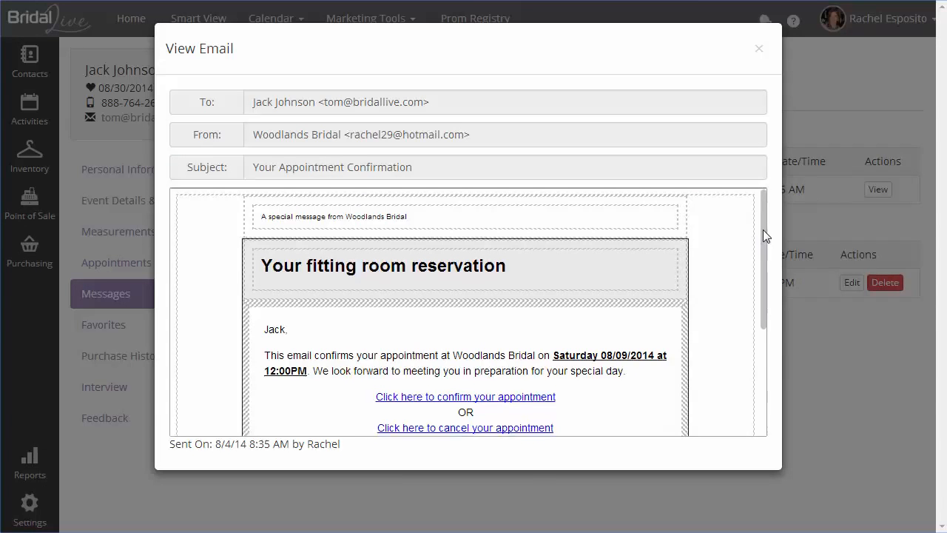
drag(762, 230, 763, 304)
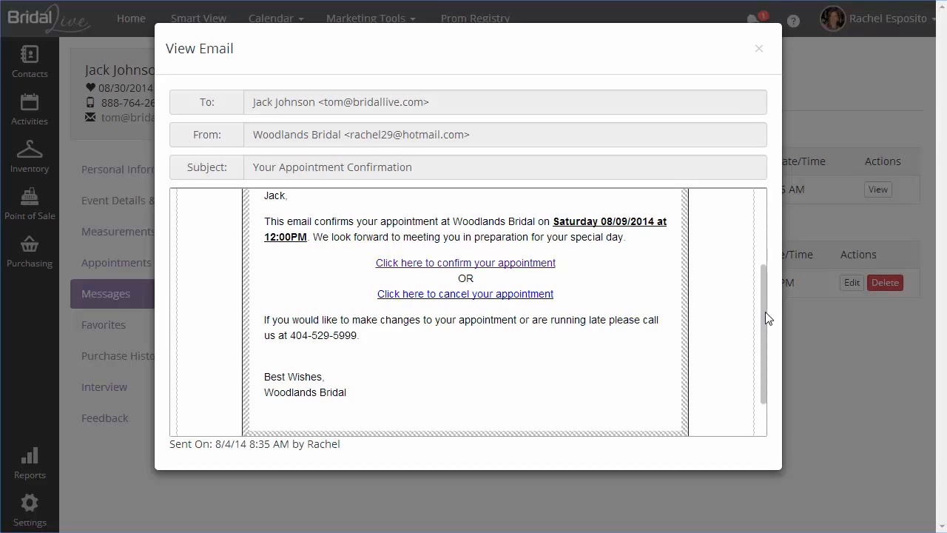
scroll(764, 303, up, 3)
click(759, 49)
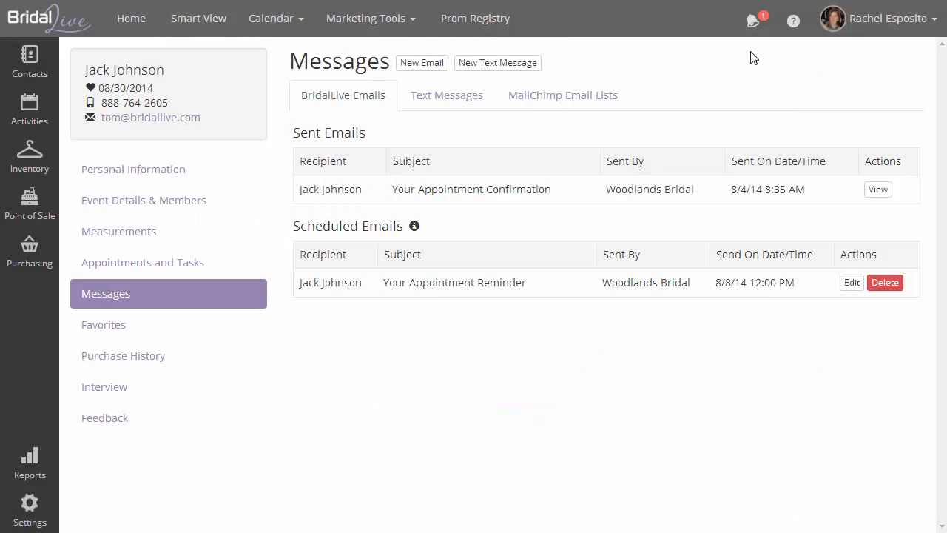
Check the appointment's confirmed status under Appointments and Tasks, then switch to Calendar > Fitting Room View
click(112, 259)
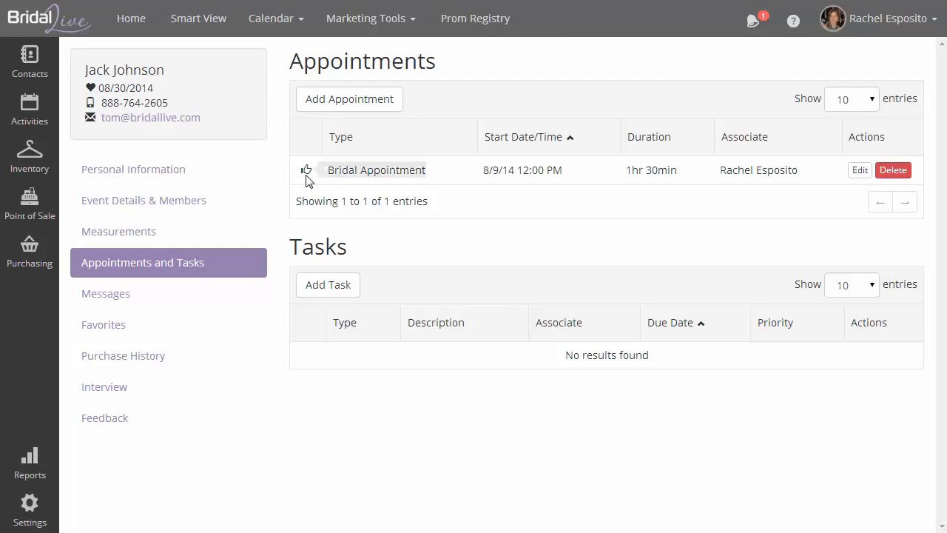
mouse_move(306, 177)
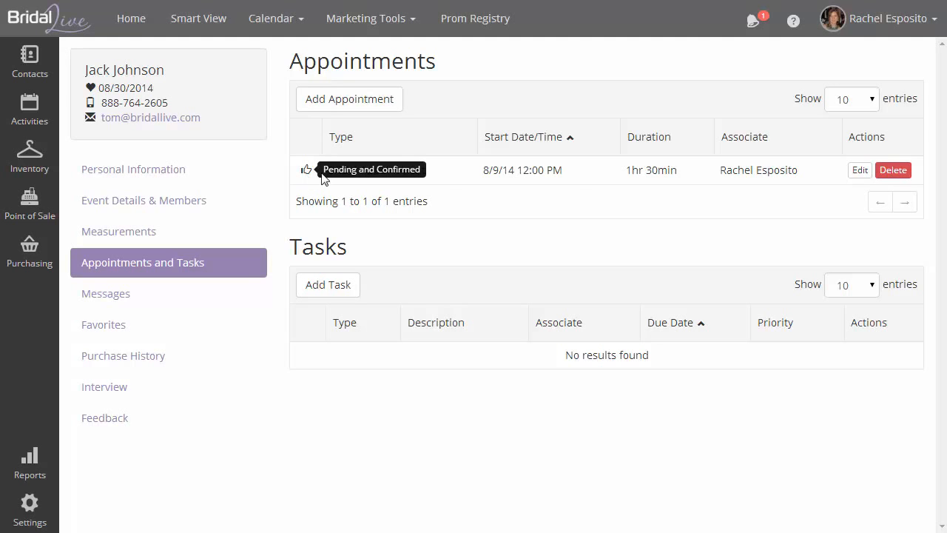
click(858, 171)
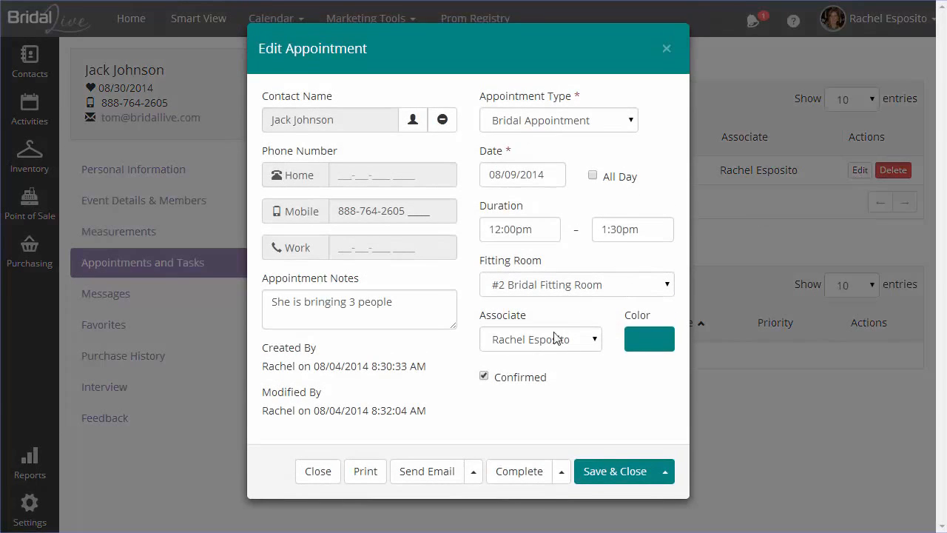
click(667, 49)
click(274, 19)
click(289, 51)
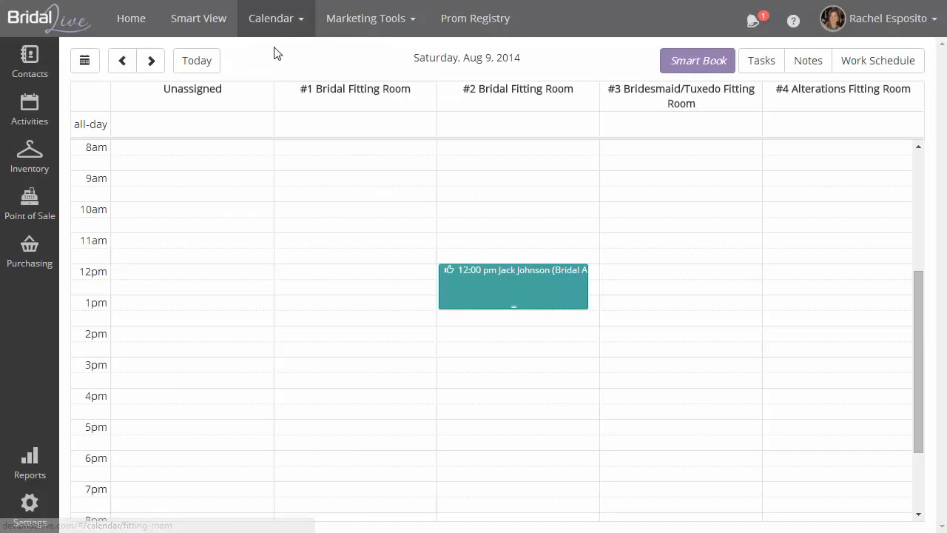
click(751, 24)
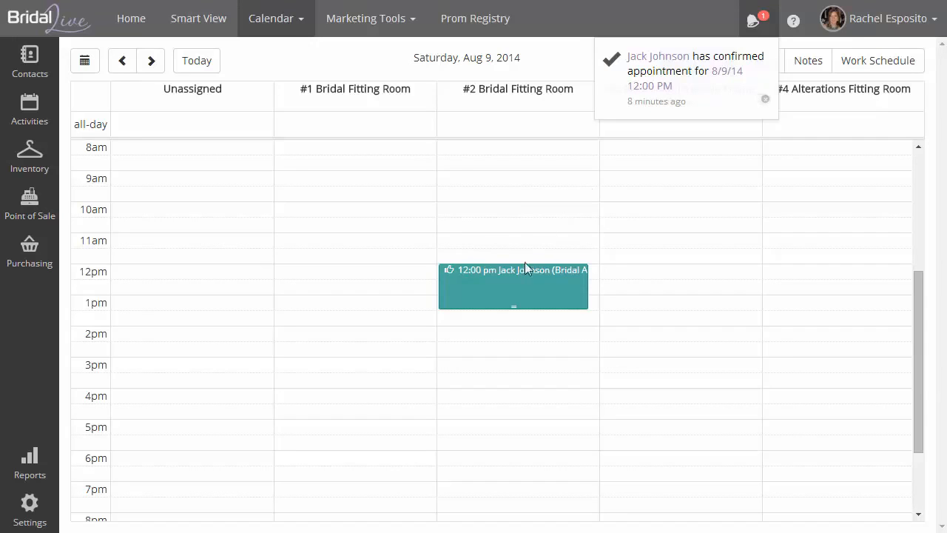
mouse_move(521, 283)
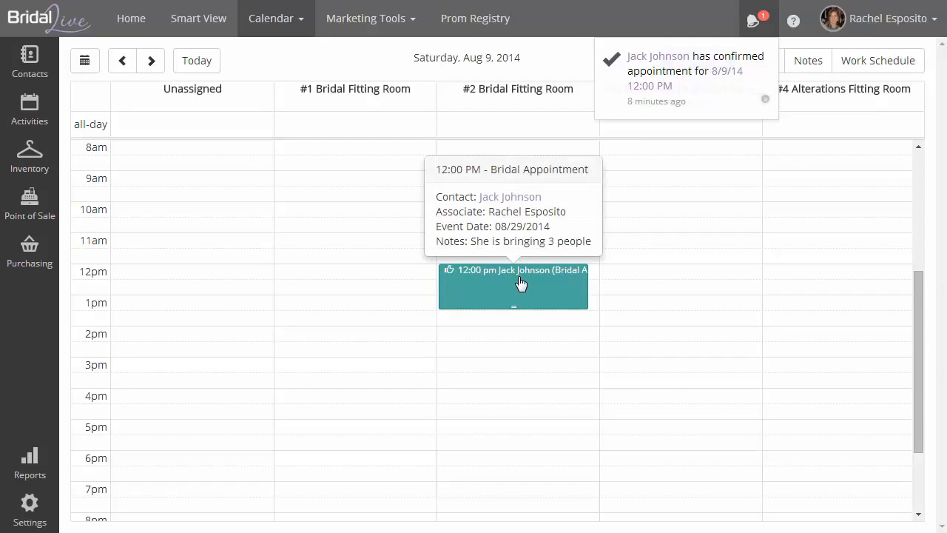